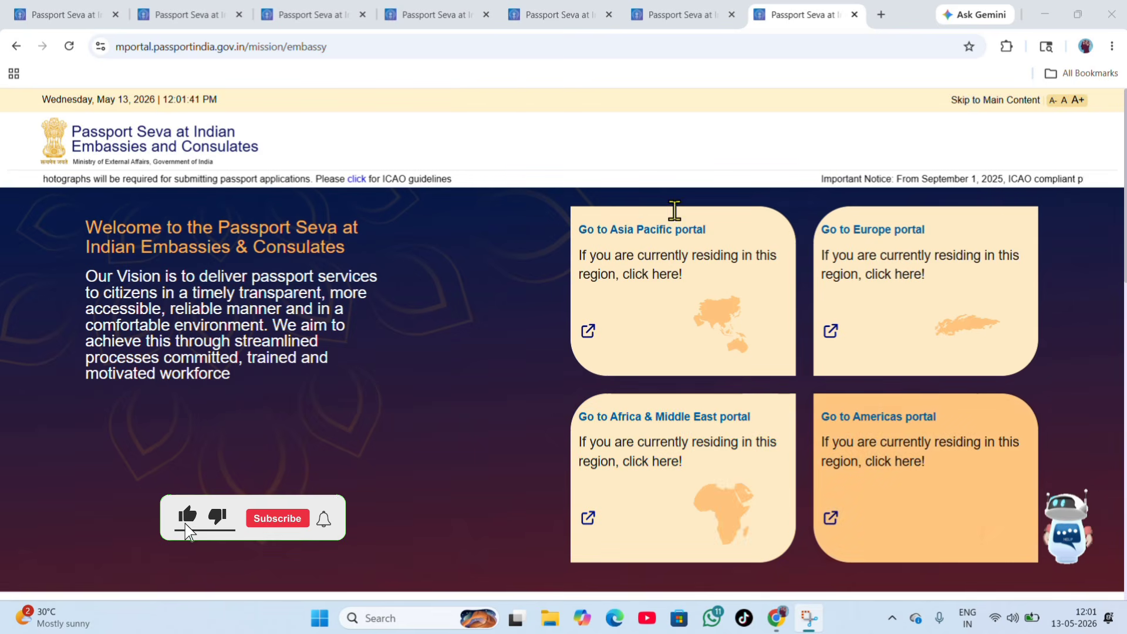
- Open the Asia Pacific portal's registration form and set the embassy/consulate to Saudi Arabia - Riyadh
click(657, 287)
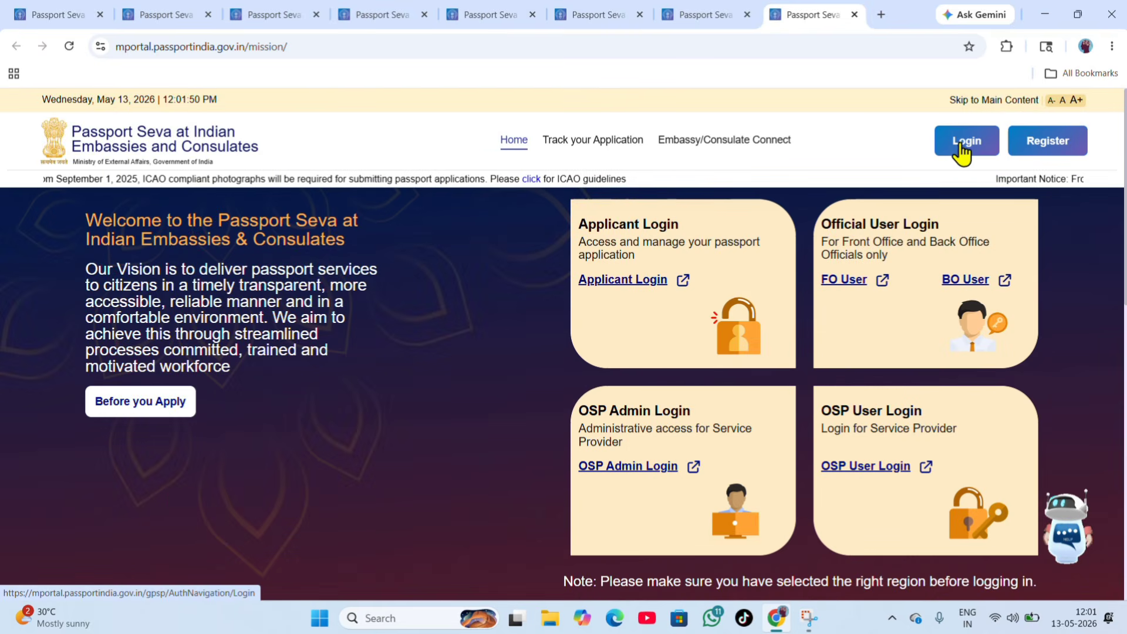
click(1065, 146)
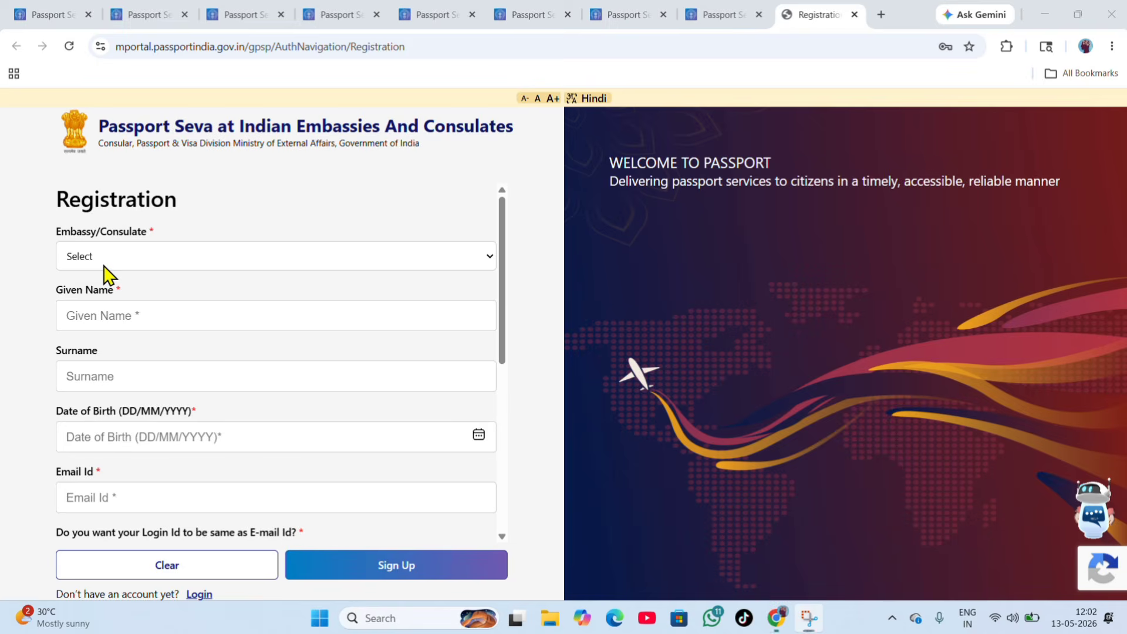
click(105, 272)
scroll(143, 501, down, 15)
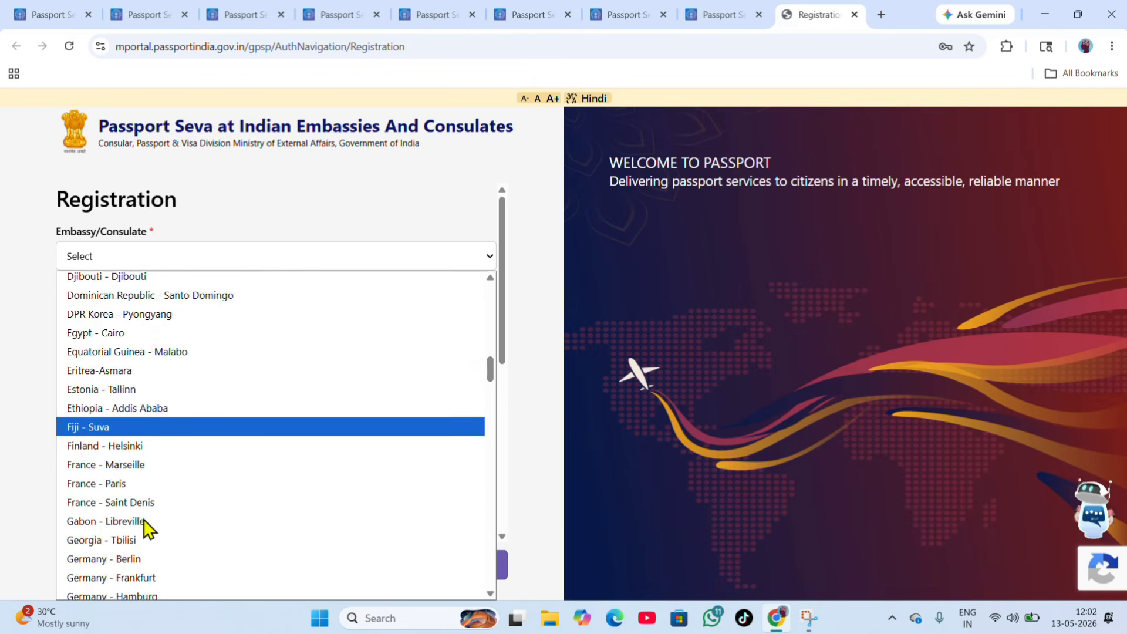
scroll(149, 528, down, 15)
scroll(201, 521, up, 3)
scroll(201, 513, down, 18)
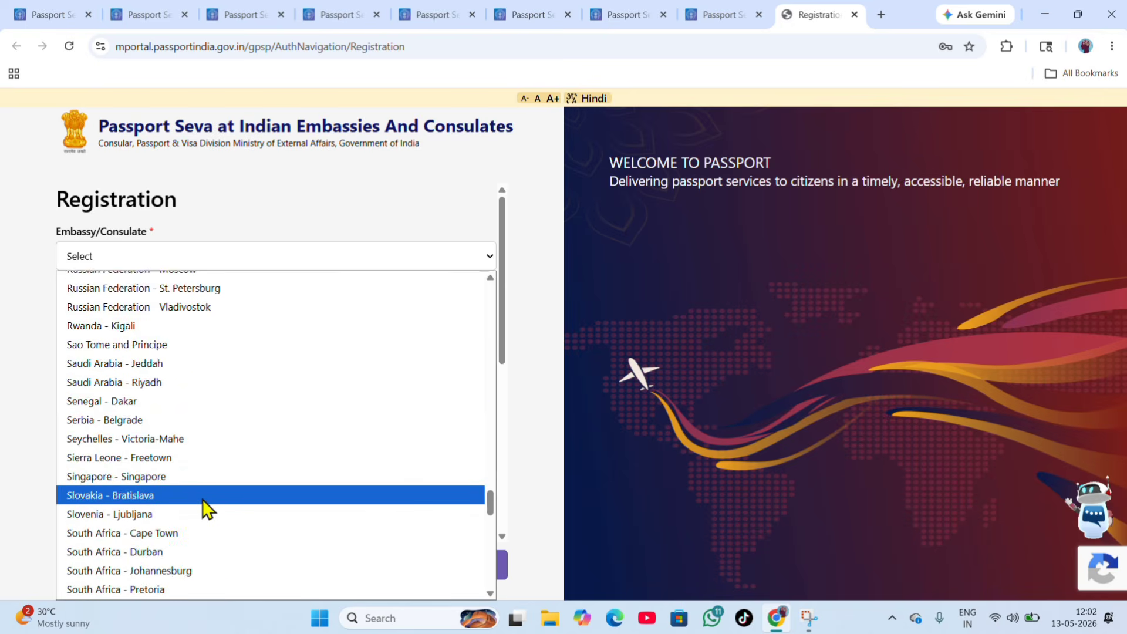
scroll(203, 505, down, 8)
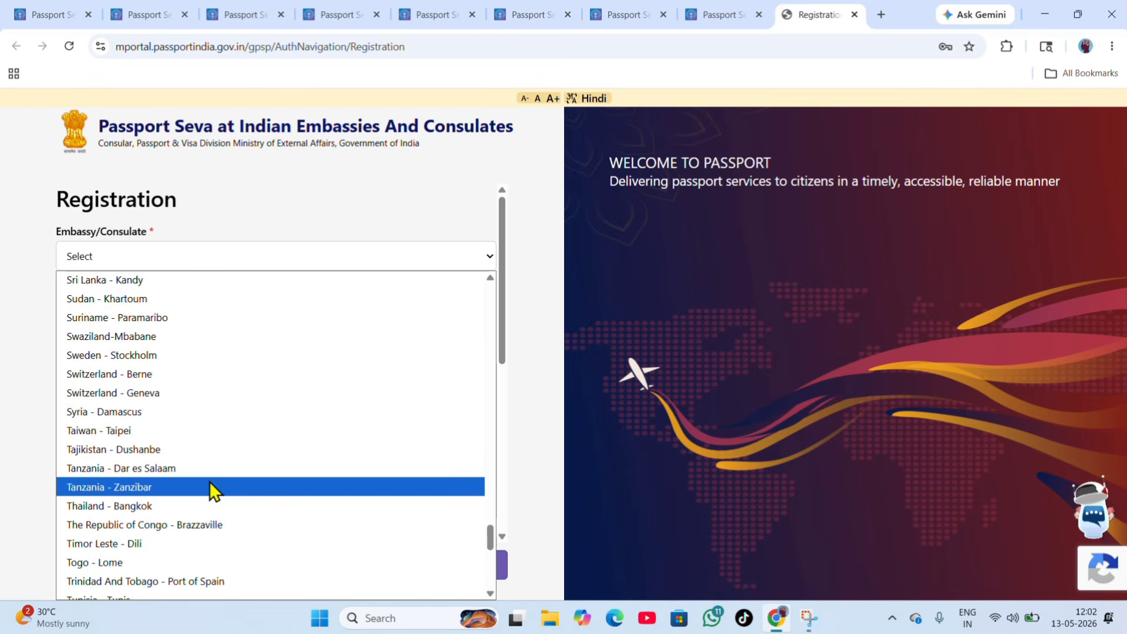
scroll(169, 398, up, 7)
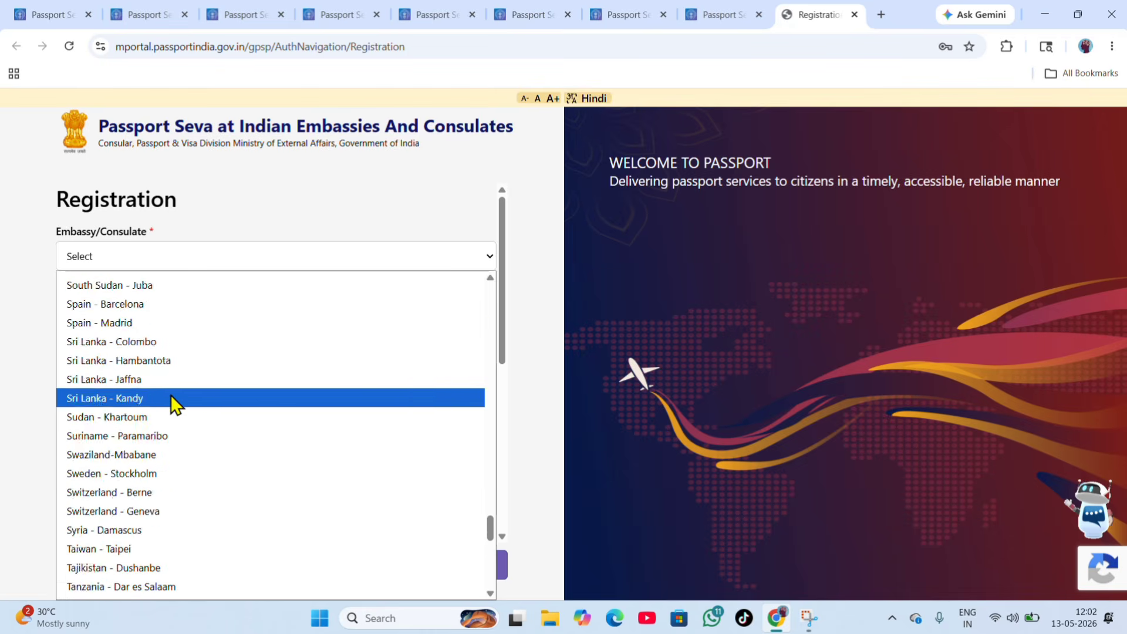
scroll(182, 387, up, 1)
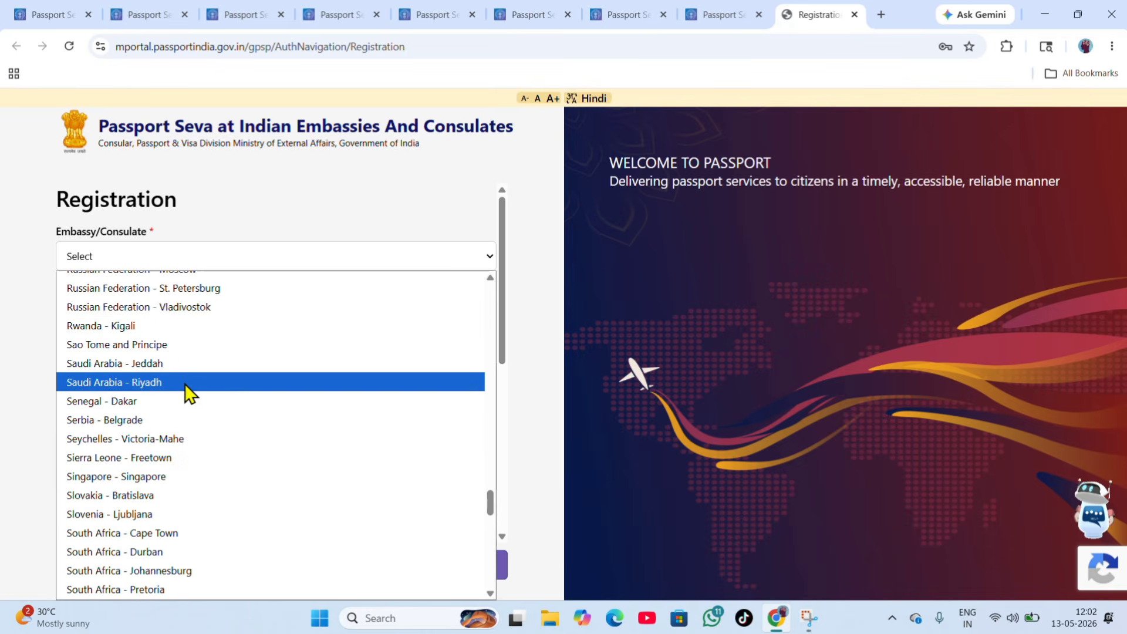
scroll(187, 392, down, 1)
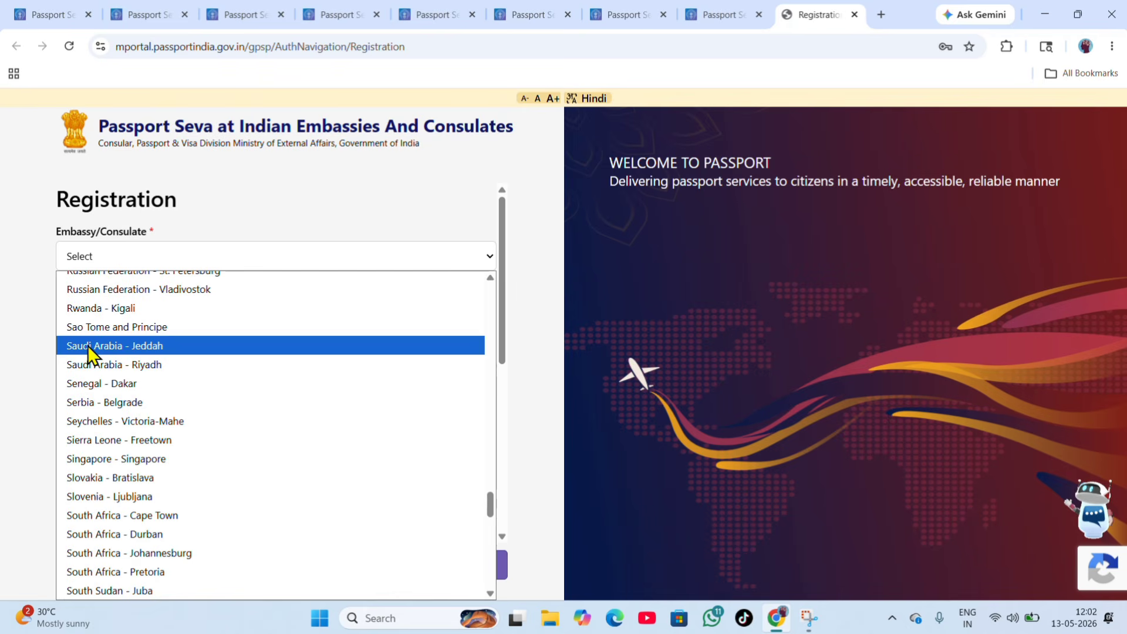
click(180, 370)
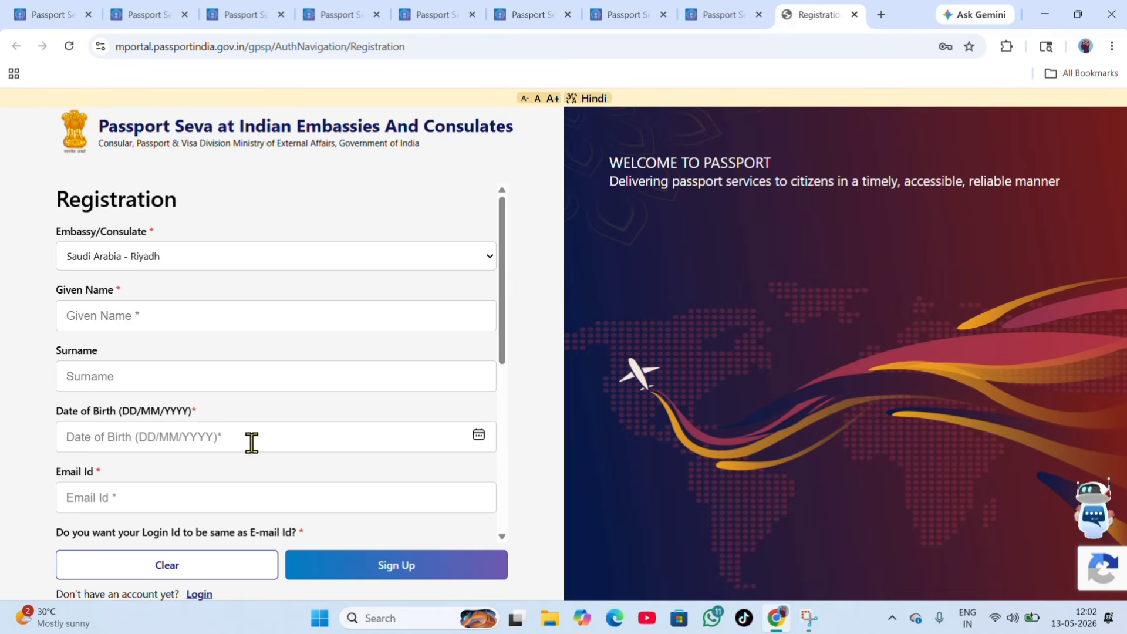
- Choose Yes for using the e-mail as the login ID and set the hint question to Colour
scroll(252, 443, down, 3)
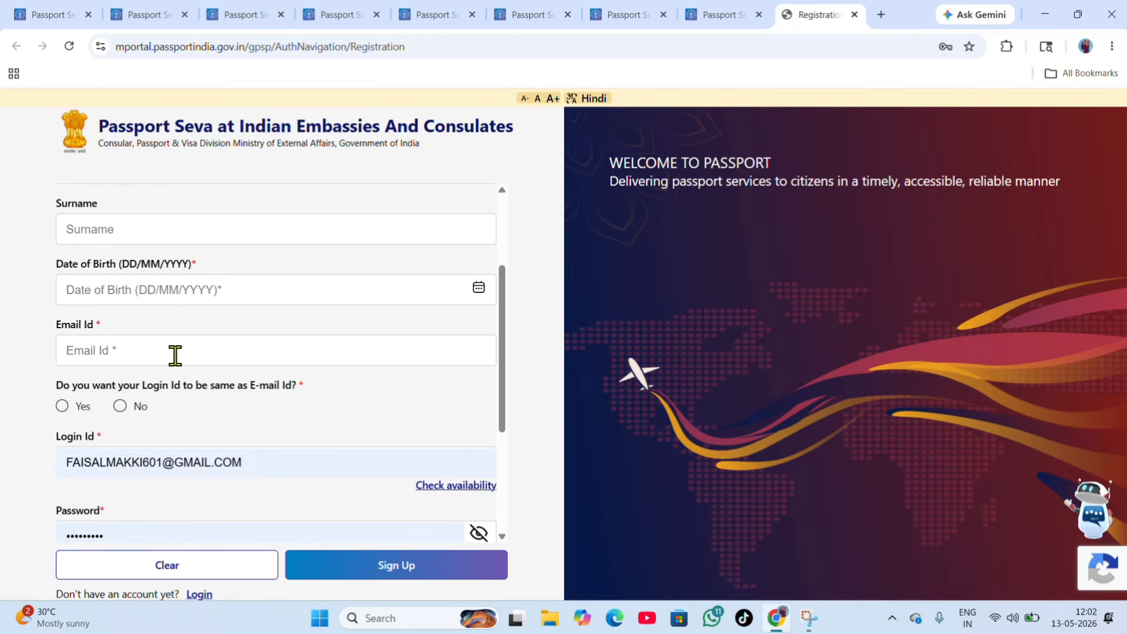
click(61, 406)
scroll(159, 384, down, 3)
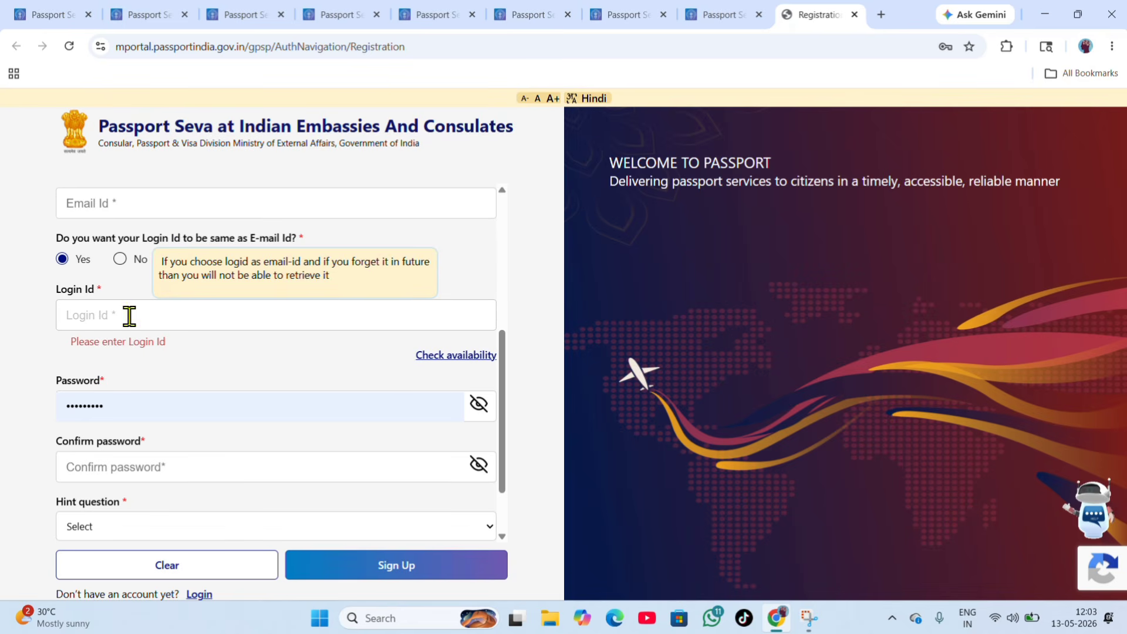
scroll(229, 355, down, 2)
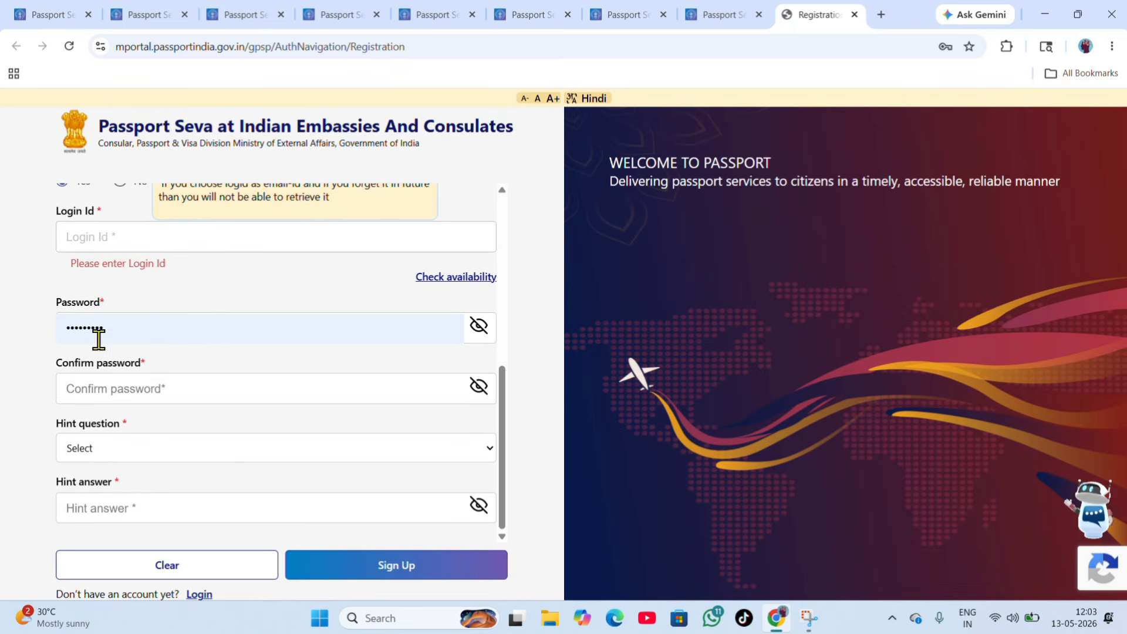
click(82, 453)
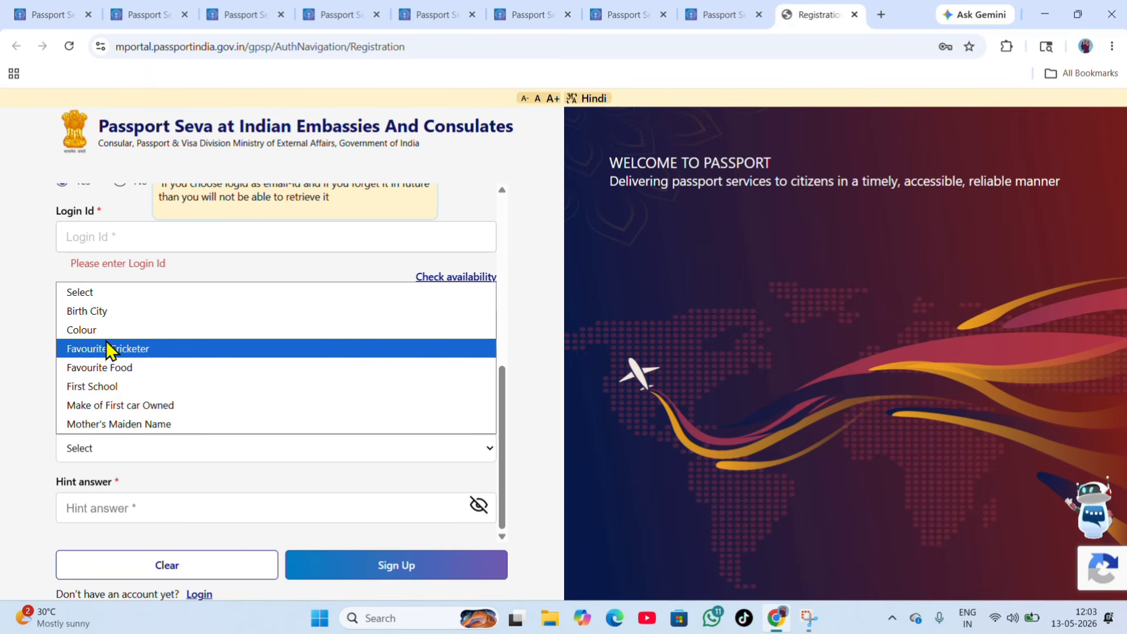
click(88, 330)
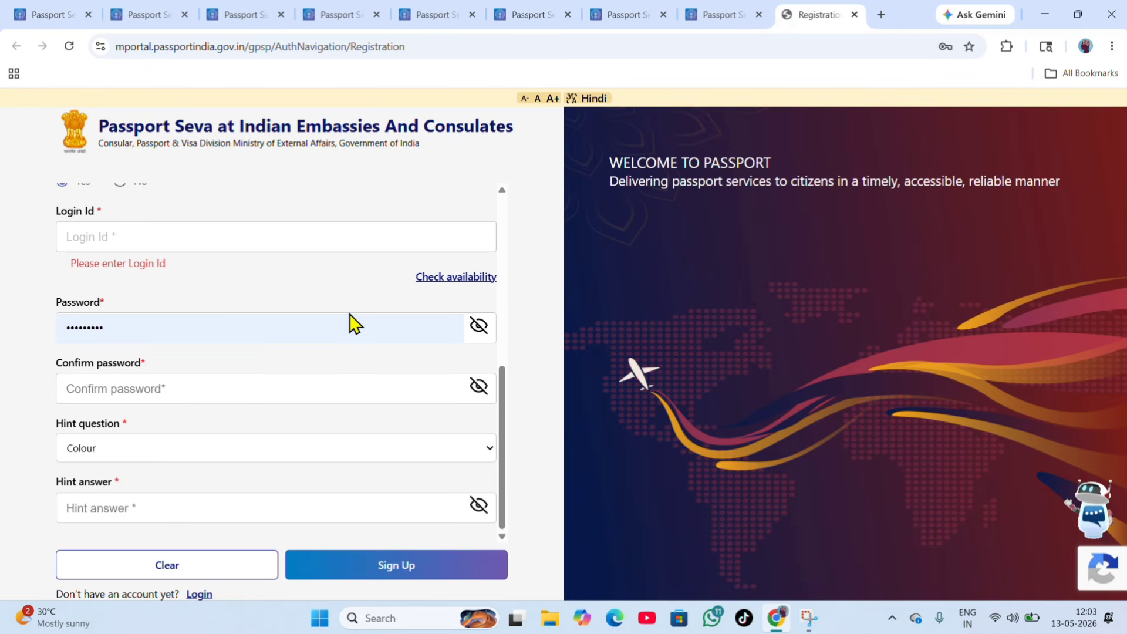
- Leave the registration form, return to the region selection and open the Asia Pacific portal's login page
click(364, 131)
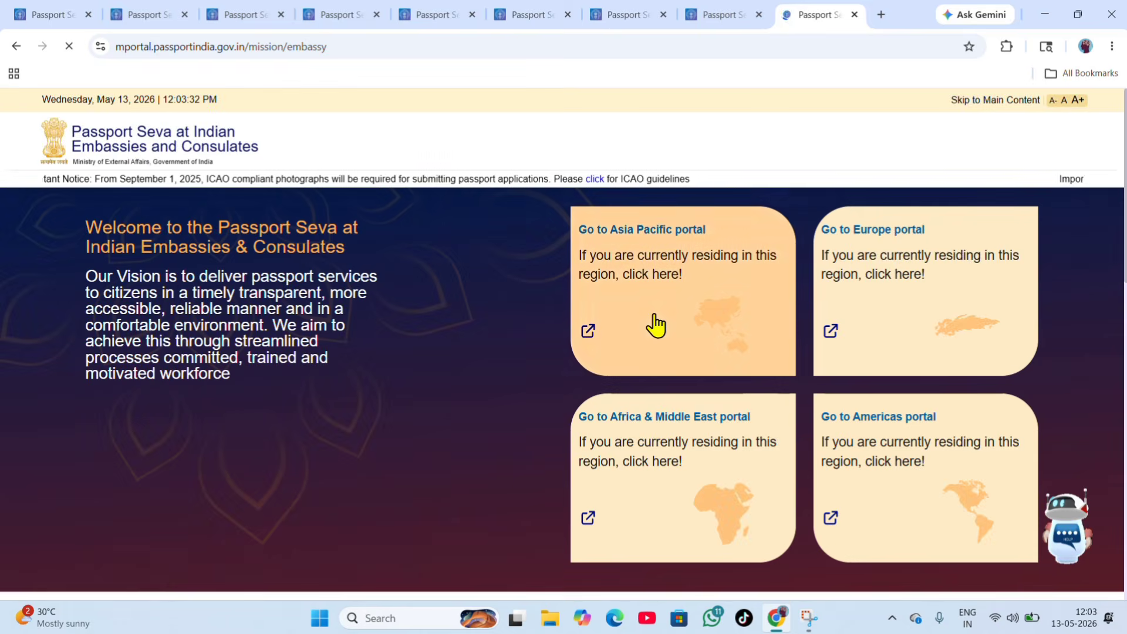
click(656, 325)
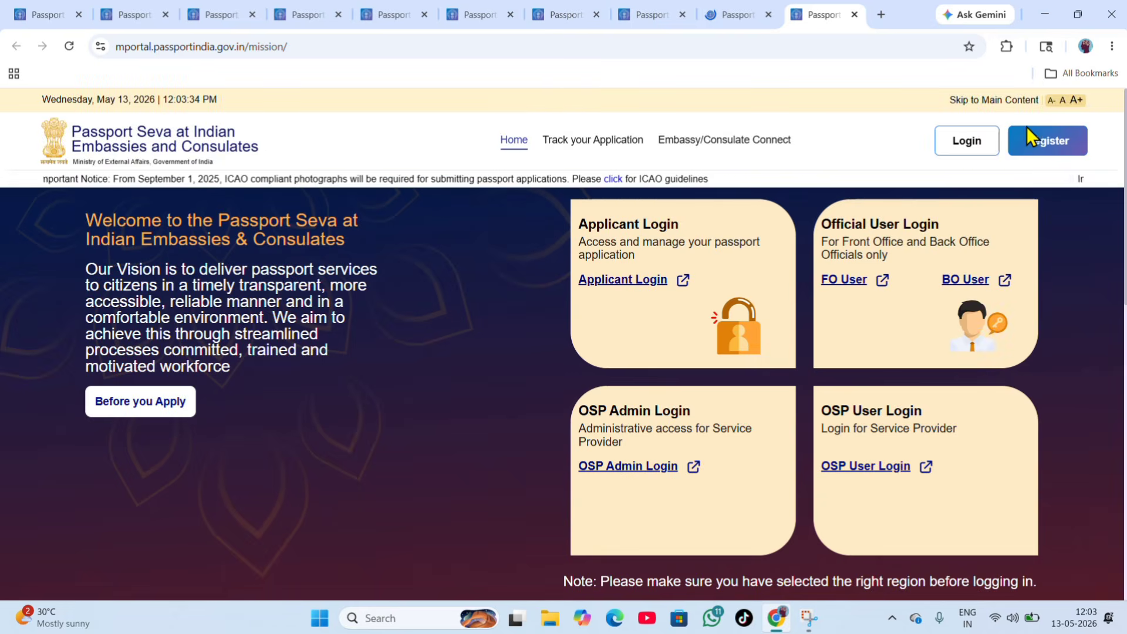
click(963, 142)
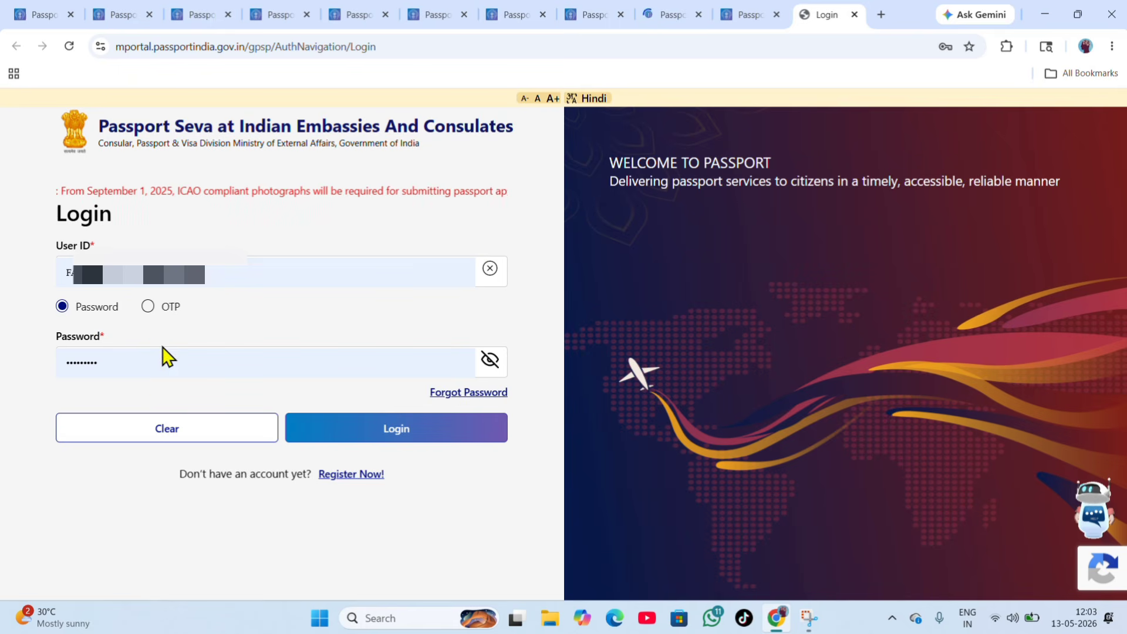
- Switch the login method to OTP, request the code and dismiss the notice
click(147, 309)
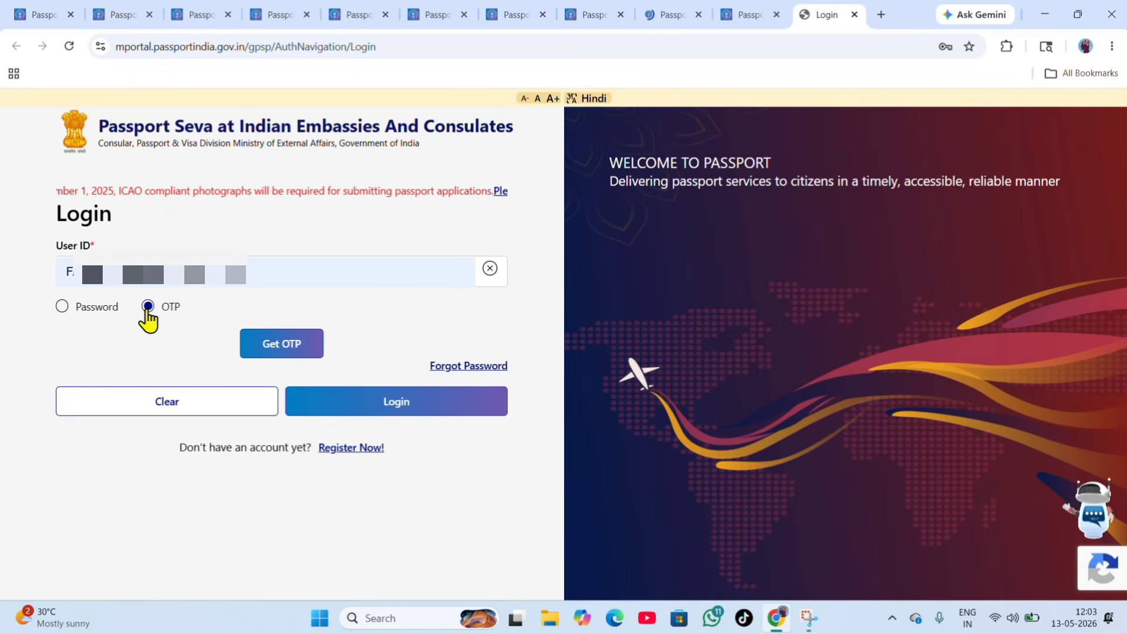
click(273, 346)
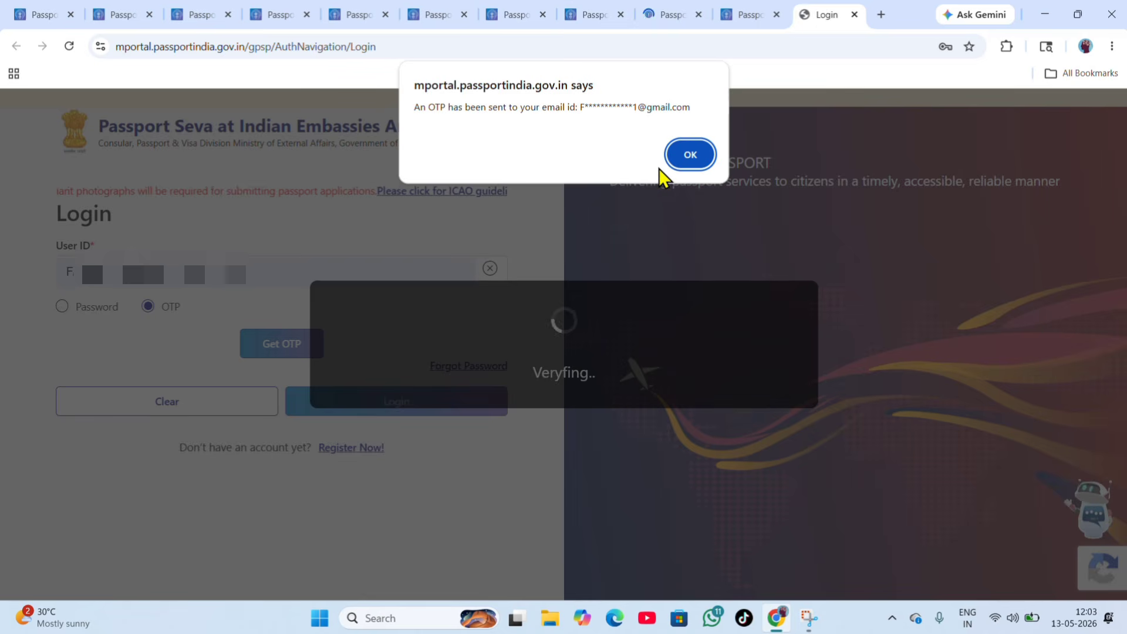
click(688, 157)
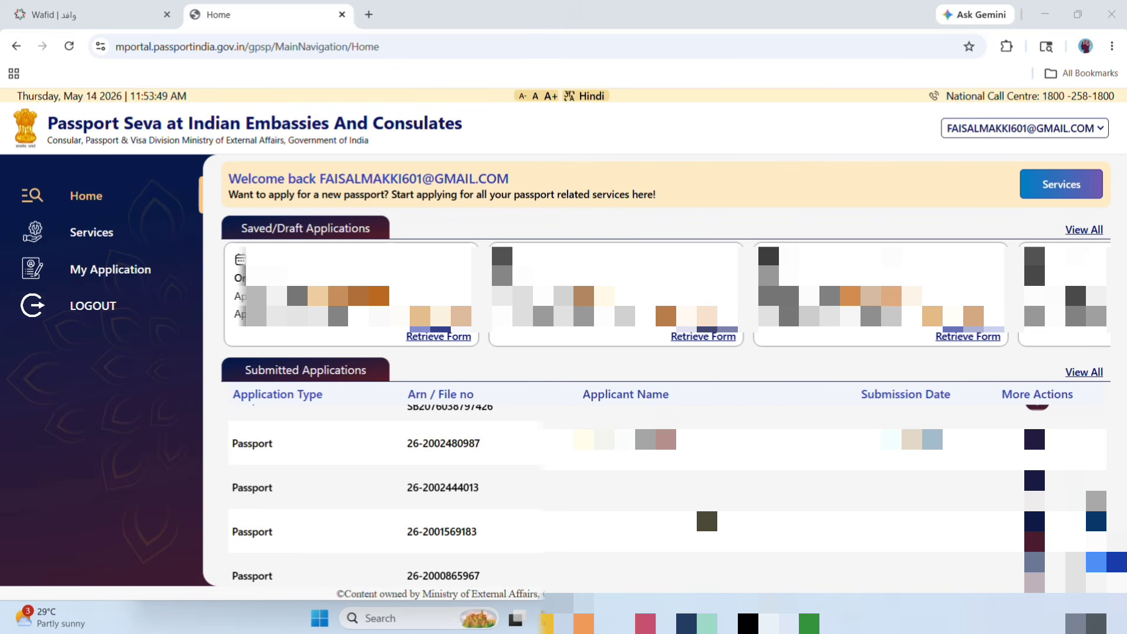
- Look through the list of submitted applications on the account's home page
scroll(659, 412, down, 5)
scroll(668, 493, down, 4)
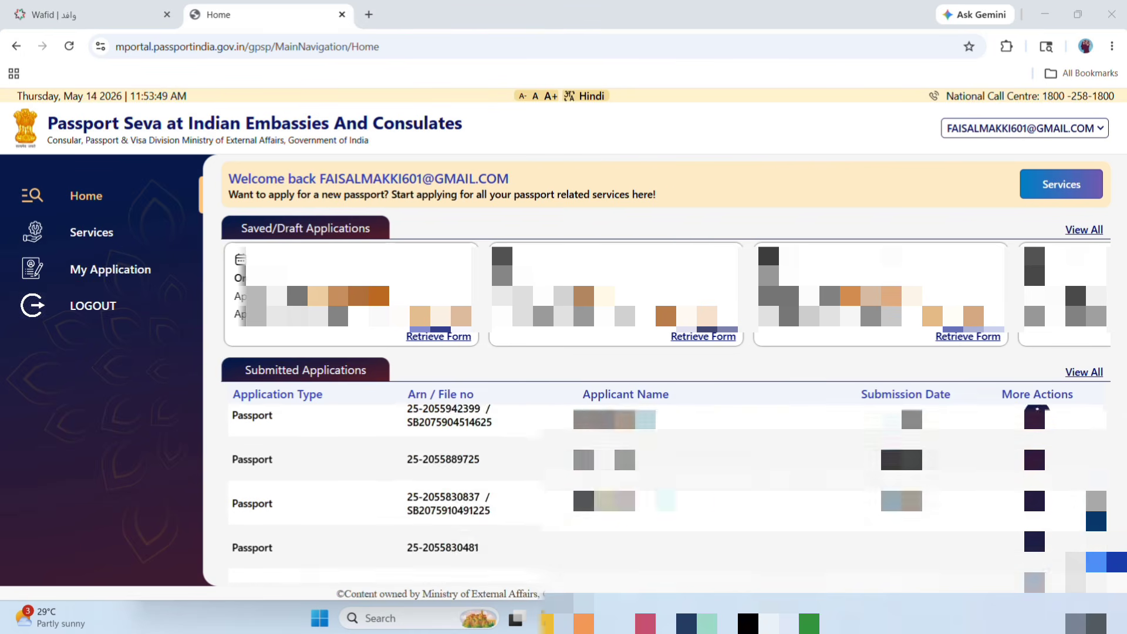
scroll(681, 432, up, 10)
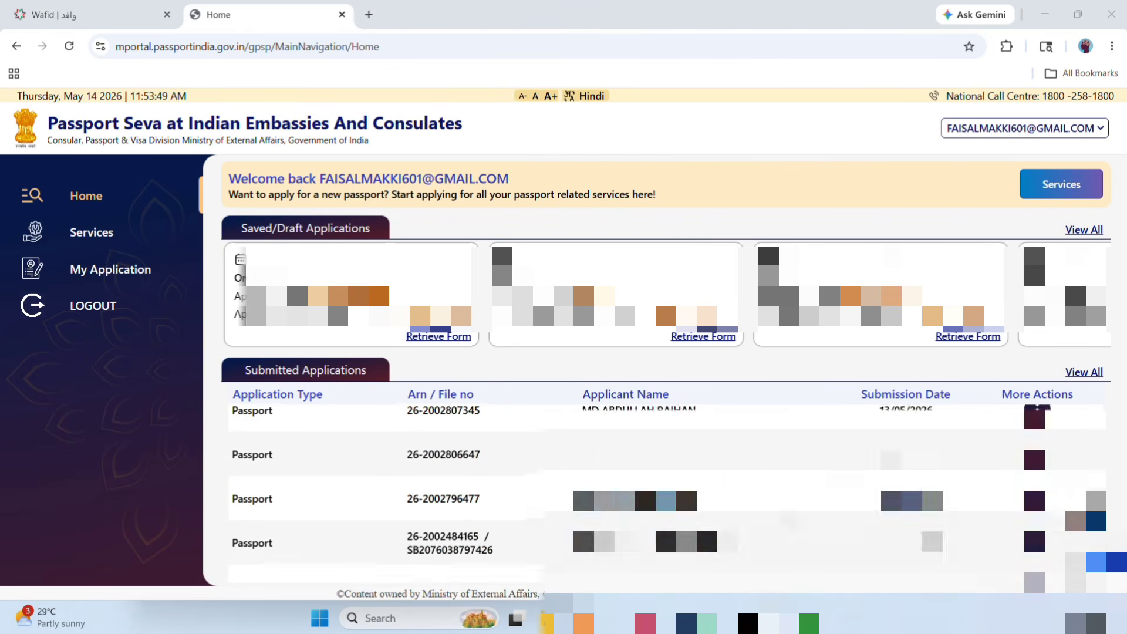
scroll(668, 487, down, 9)
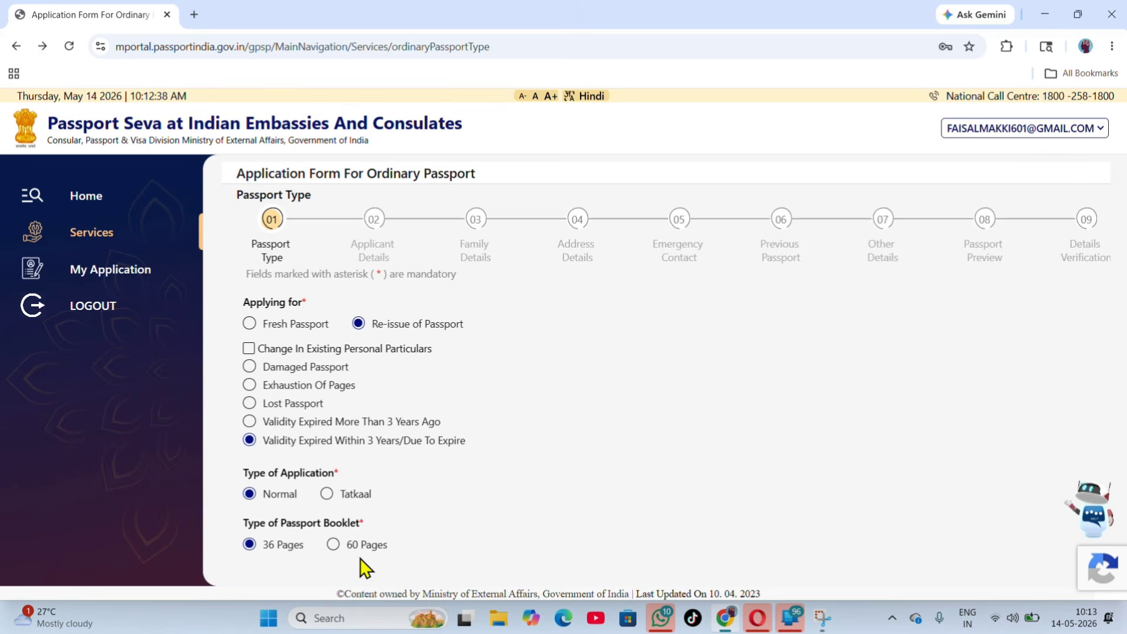
- Save the Passport Type page and continue to the Applicant Details page, looking over its fields
scroll(363, 546, down, 1)
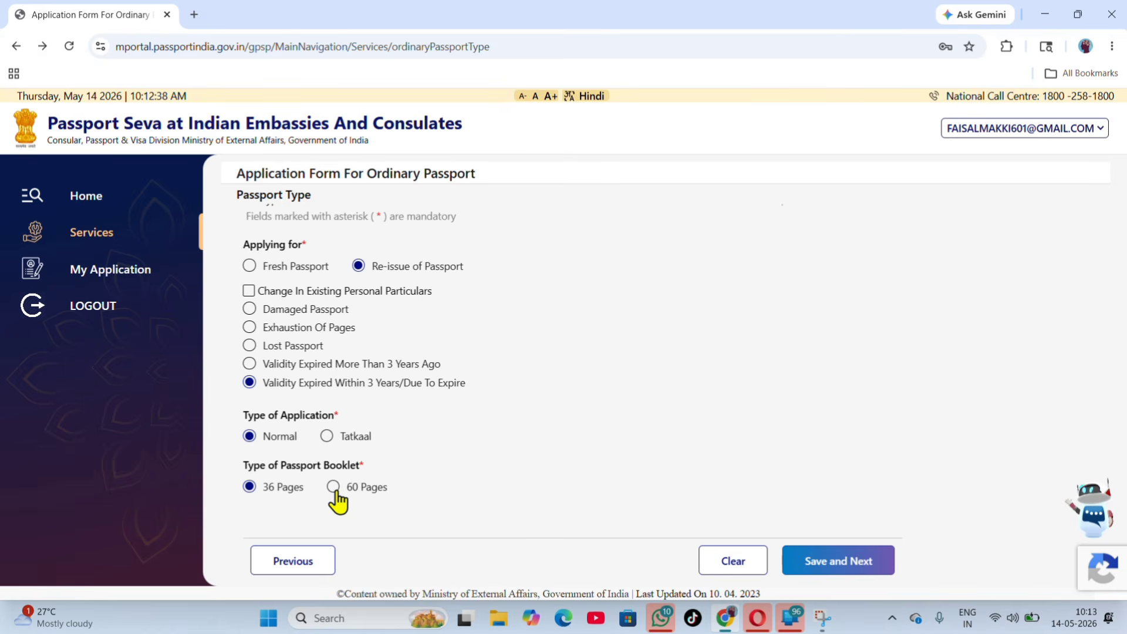
click(851, 570)
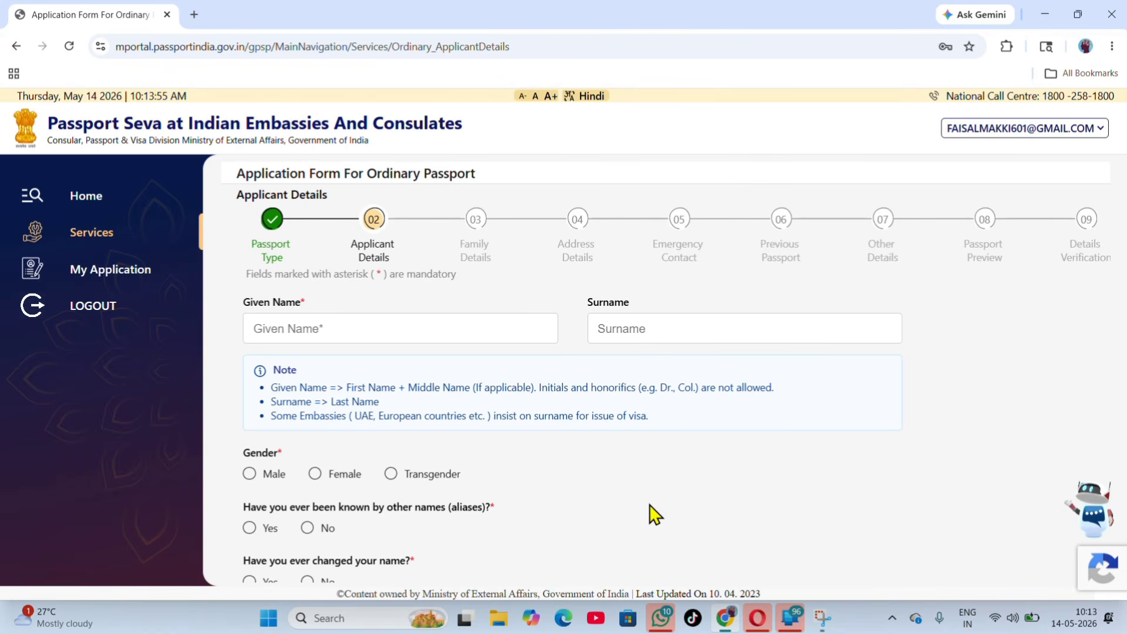
scroll(599, 498, down, 1)
scroll(545, 491, down, 1)
scroll(543, 493, up, 3)
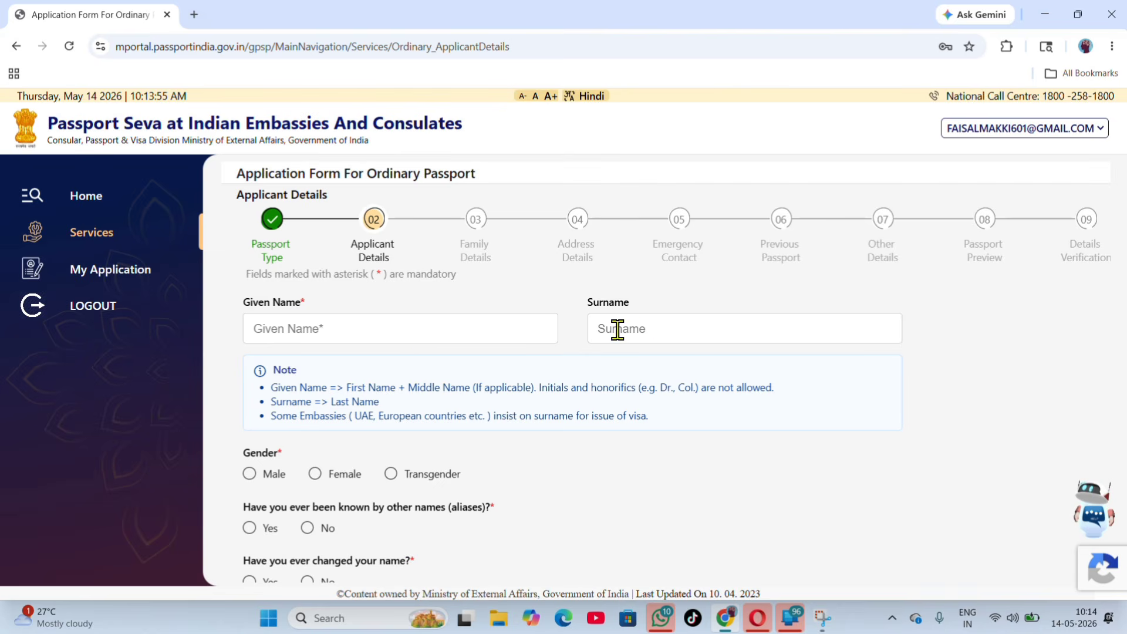
- Set the gender to Male and answer No to both being known by other names and having changed the name
scroll(503, 387, down, 4)
scroll(487, 405, up, 2)
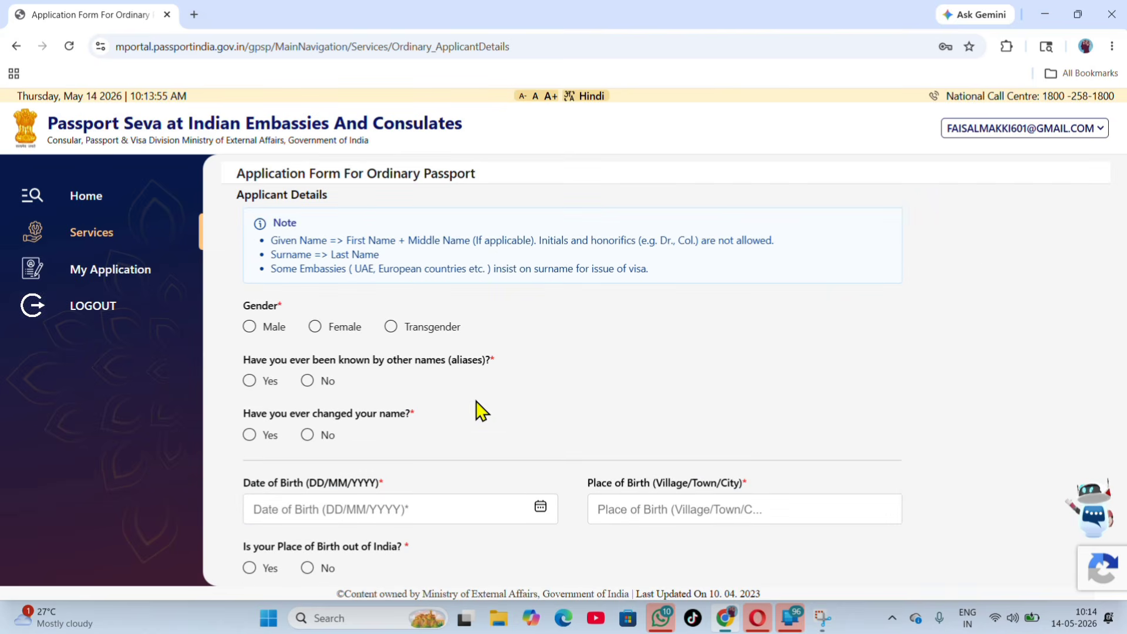
click(250, 327)
click(306, 381)
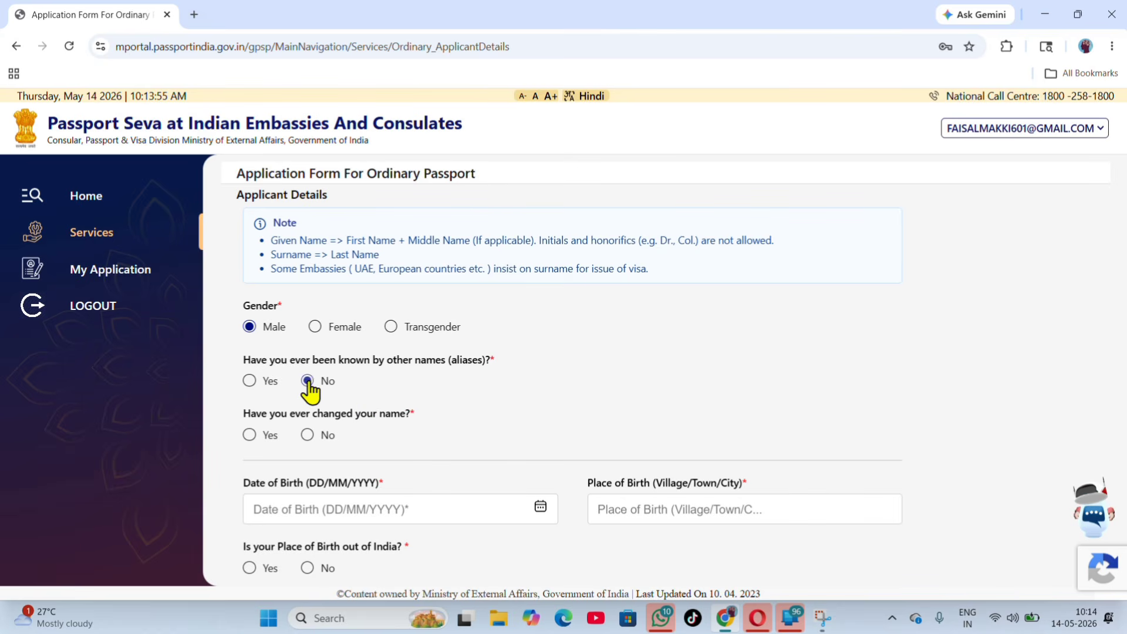
scroll(332, 394, down, 1)
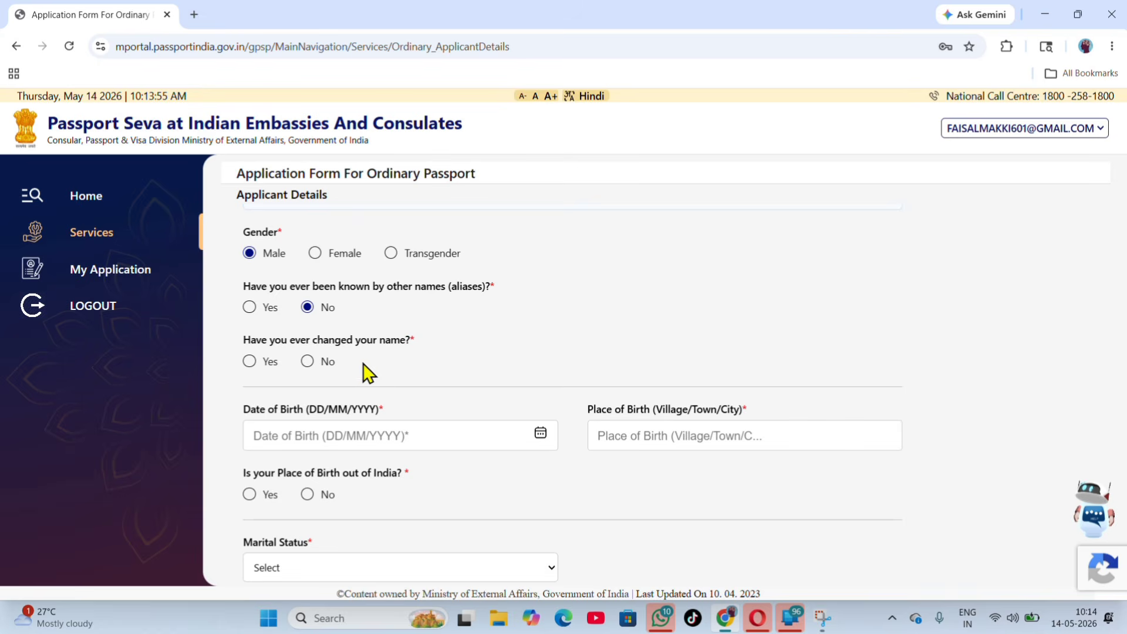
click(305, 363)
- Answer No to a place of birth outside India and set the state to Bihar and the district to Darbhanga
scroll(317, 376, down, 3)
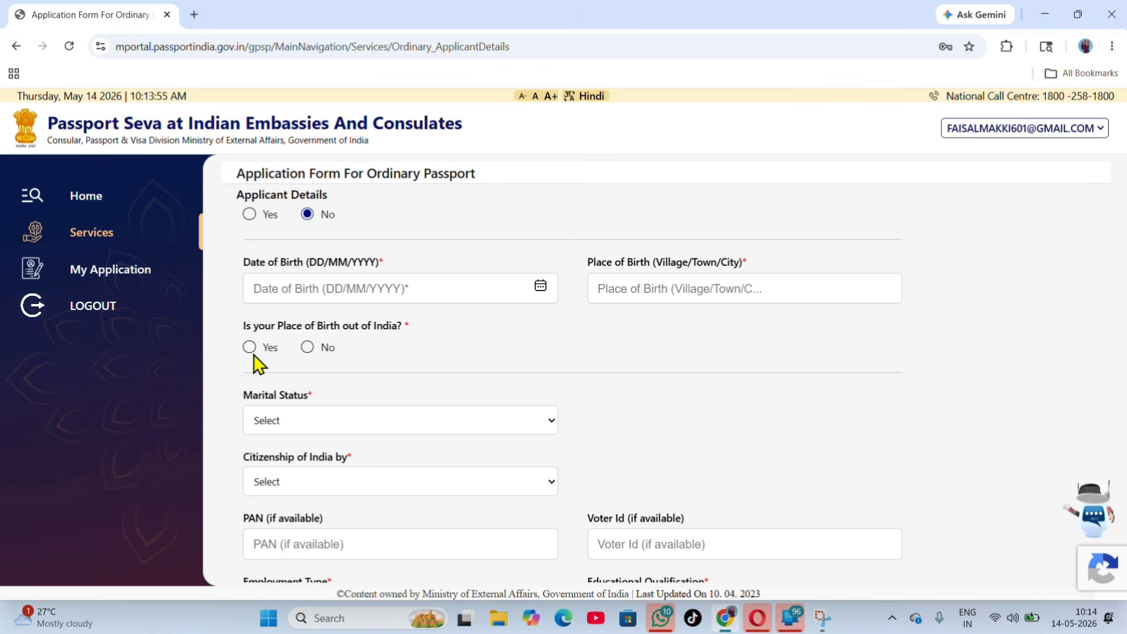
click(305, 348)
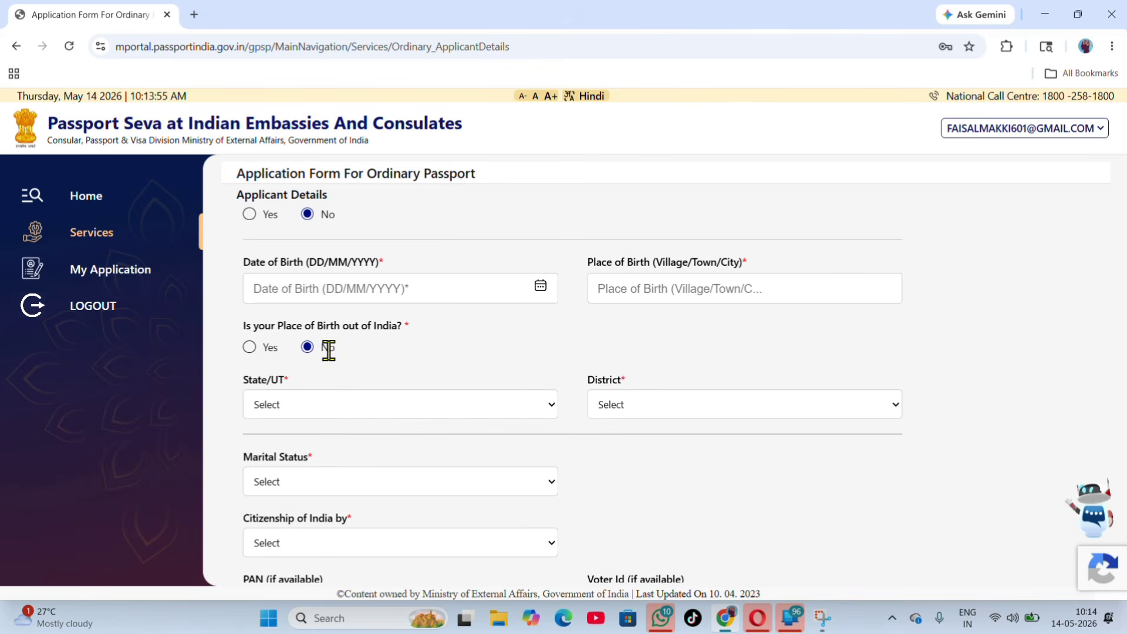
scroll(305, 399, down, 1)
click(286, 338)
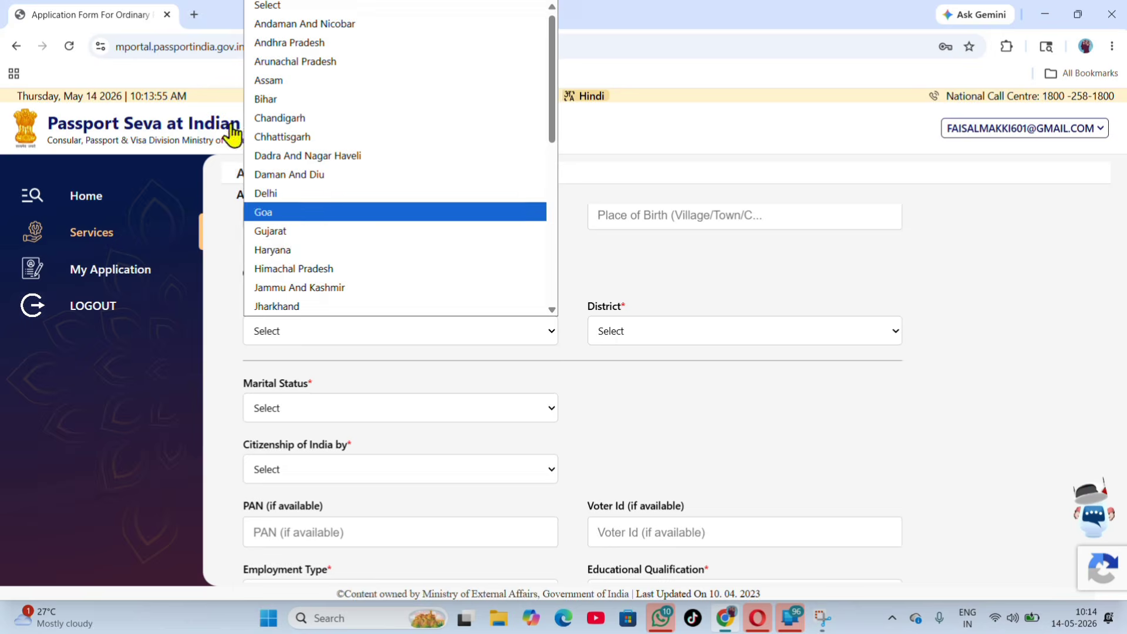
click(273, 104)
click(611, 332)
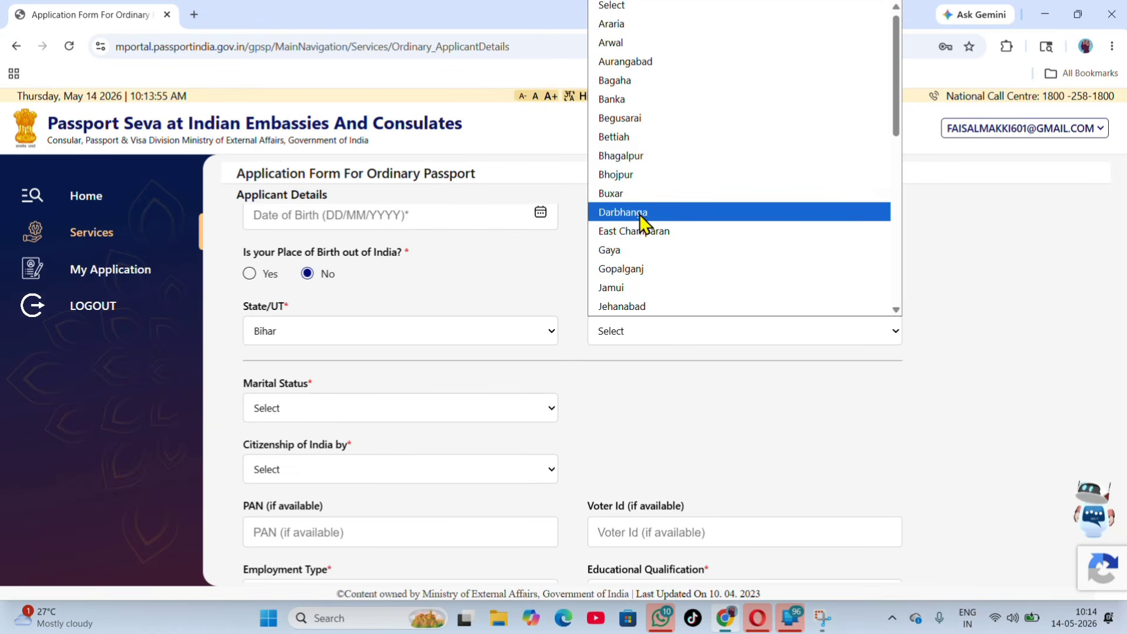
click(634, 214)
- Set the marital status to Single and the citizenship of India by to Birth
scroll(533, 395, down, 1)
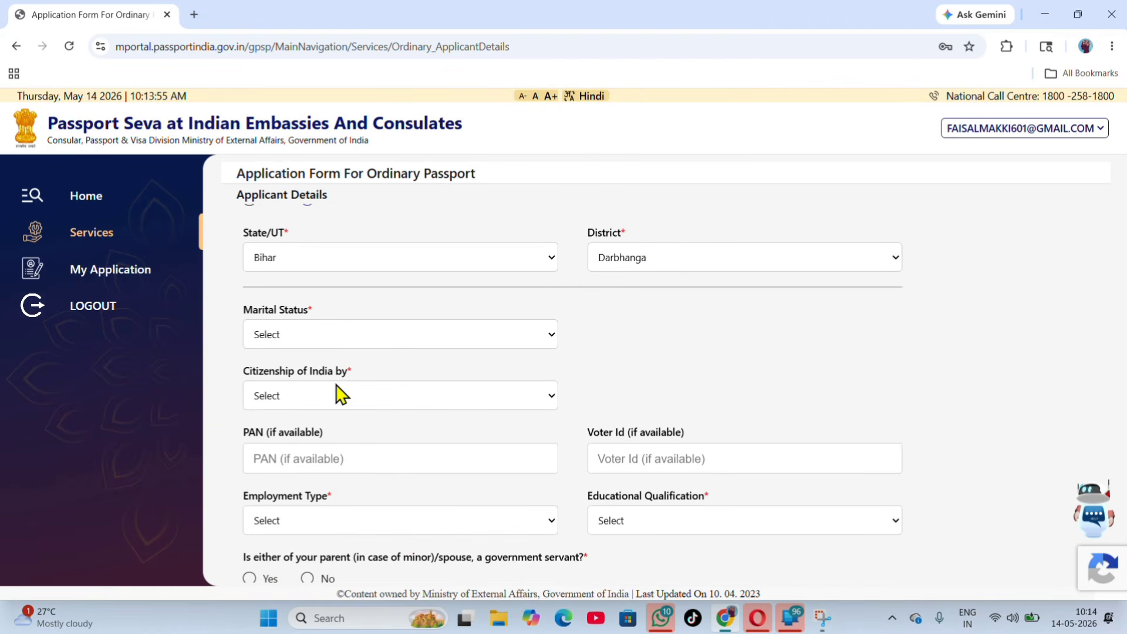
click(283, 336)
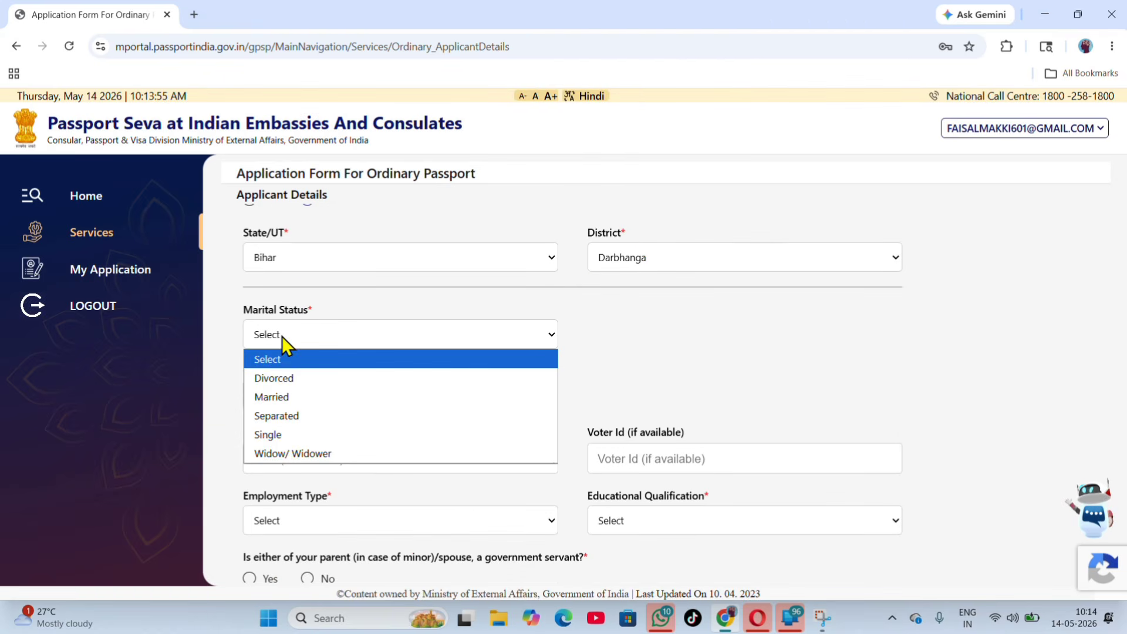
click(297, 434)
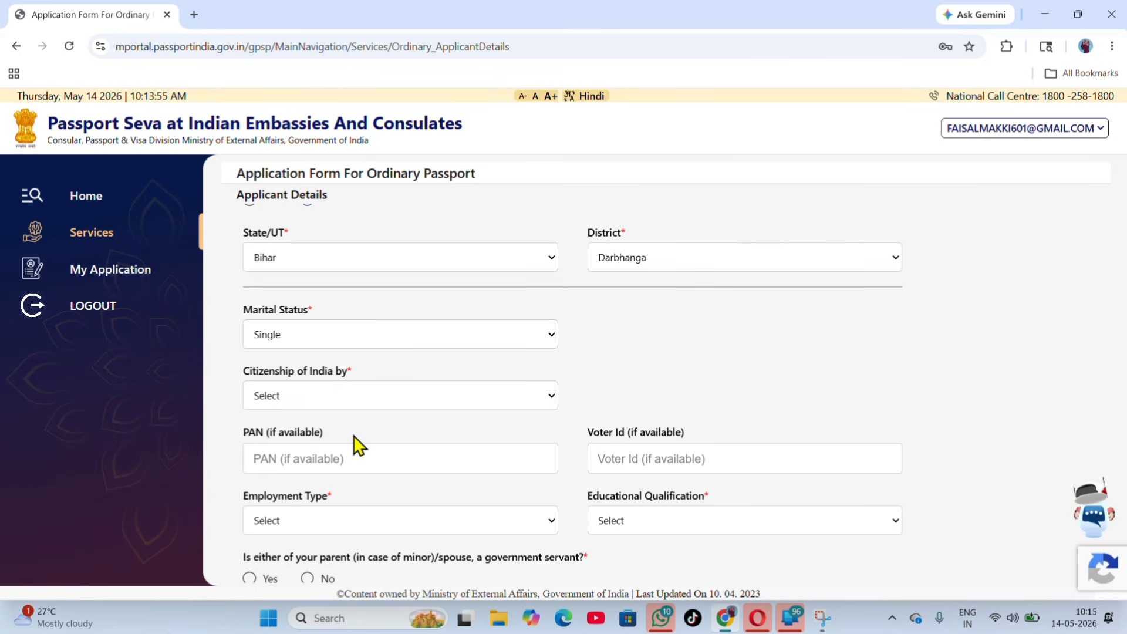
click(319, 391)
click(297, 436)
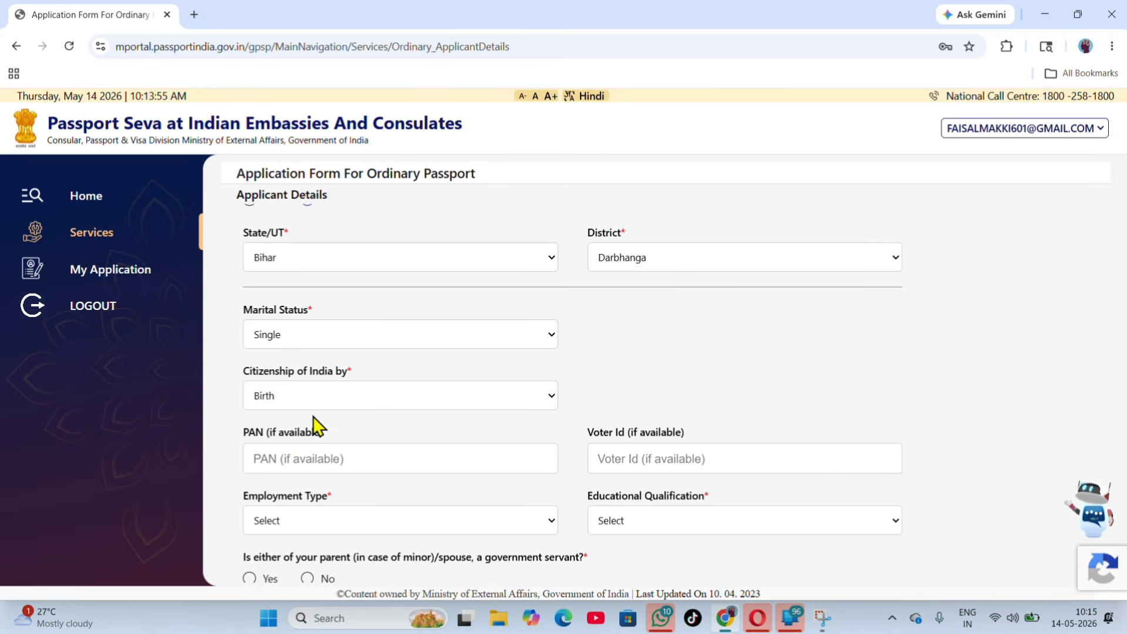
- Set the employment type to Private and the educational qualification to 10th Pass And Above
scroll(335, 406, down, 1)
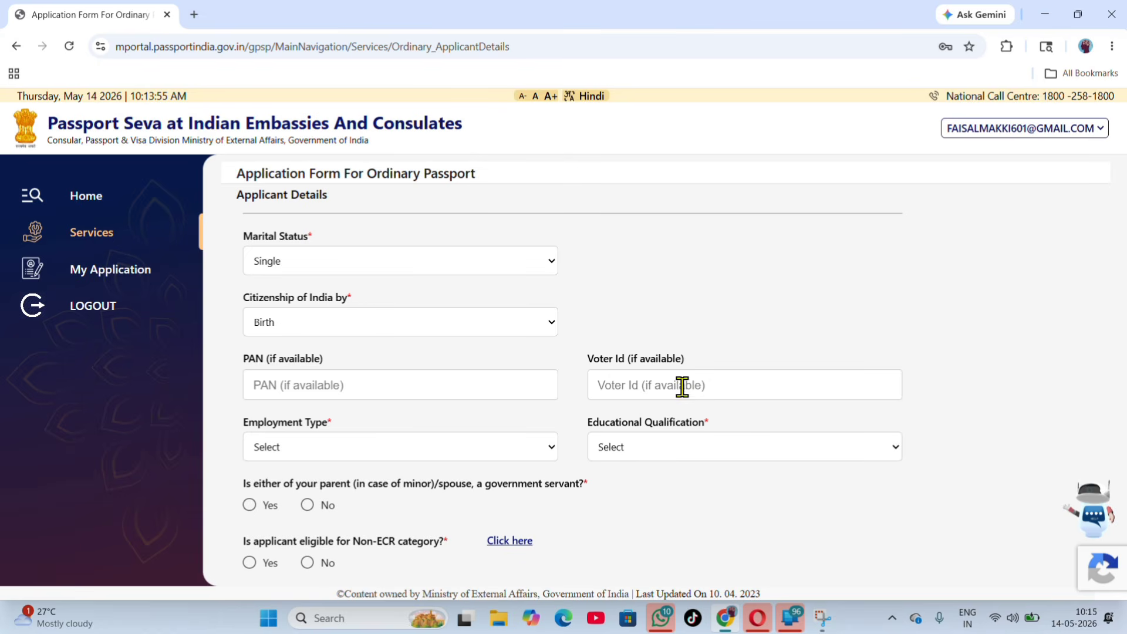
scroll(428, 428, down, 1)
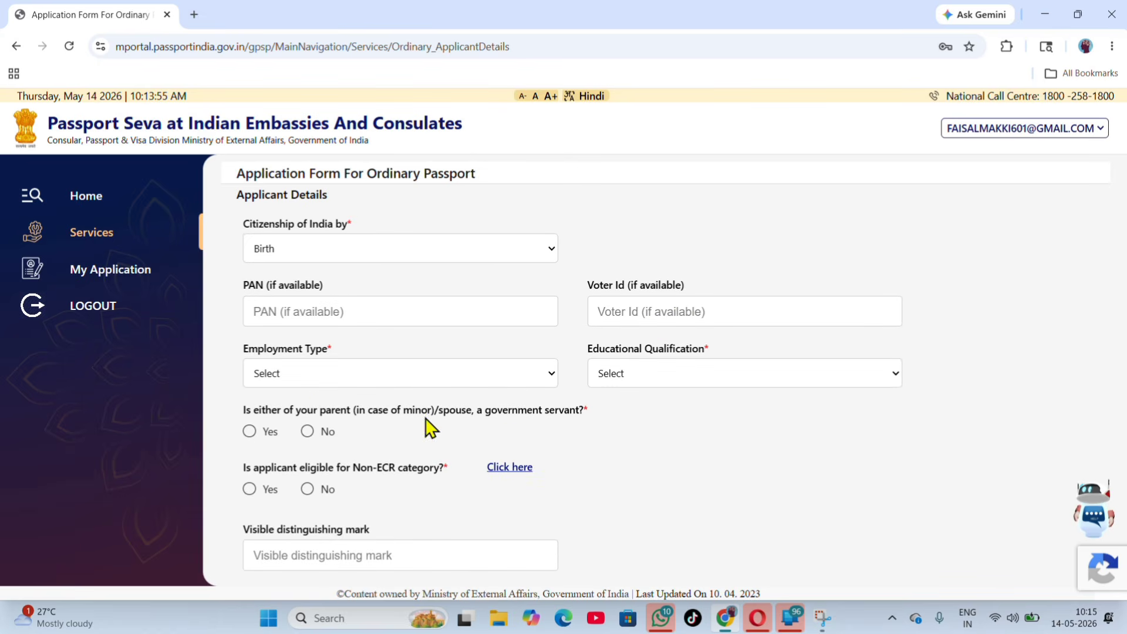
click(297, 385)
key(Escape)
key(p)
click(653, 382)
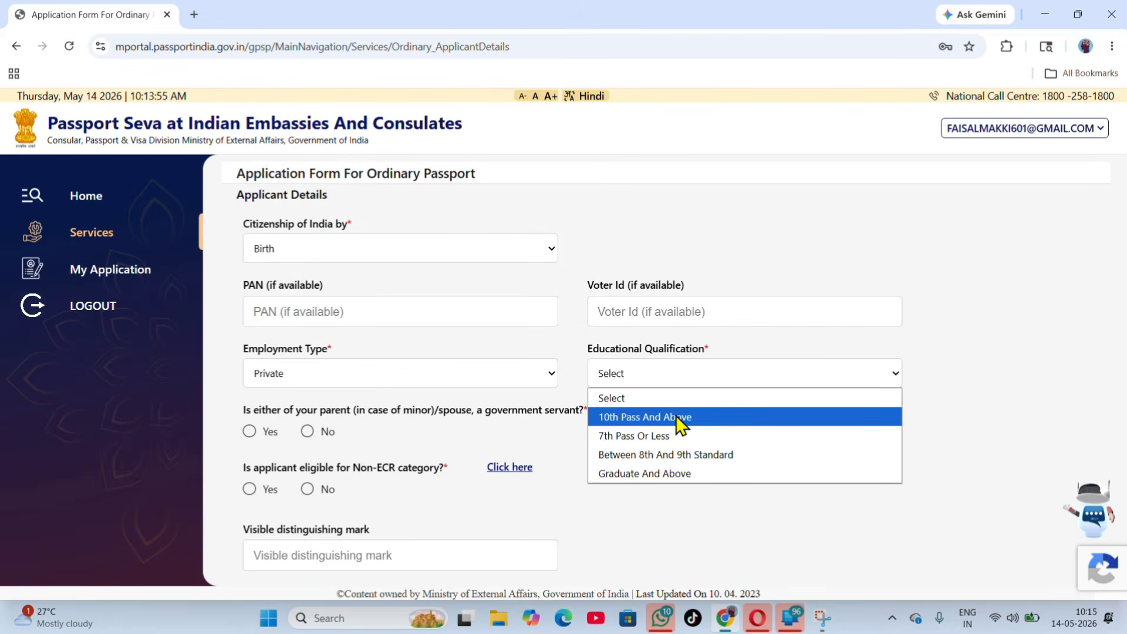
click(675, 415)
- Answer No to whether either parent or spouse is a government servant
scroll(656, 443, down, 1)
scroll(651, 434, down, 1)
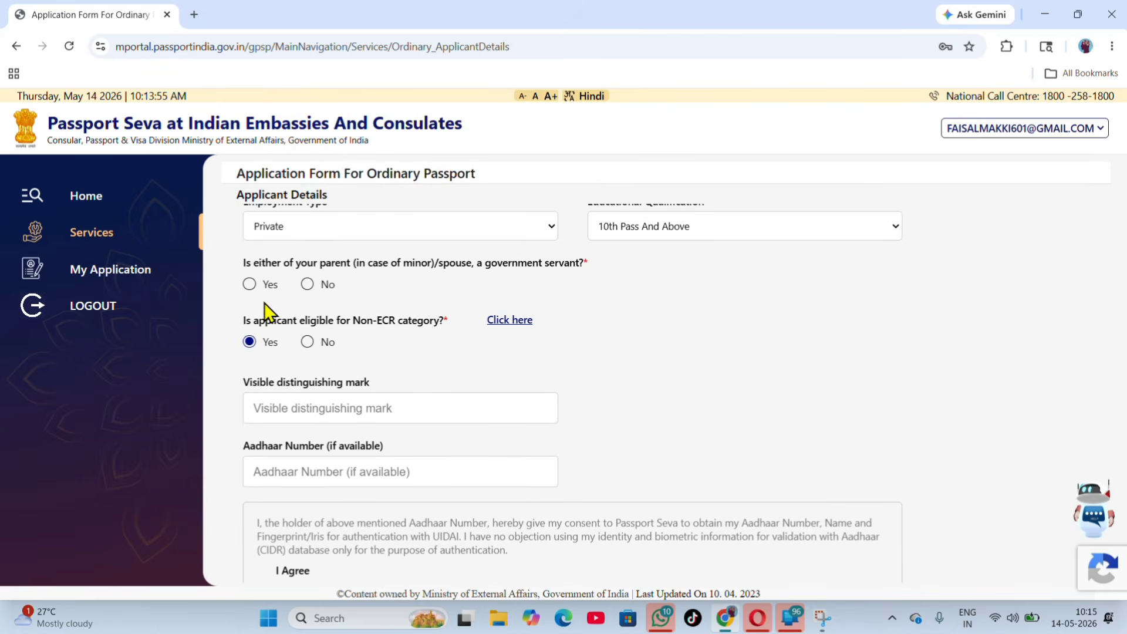
click(308, 285)
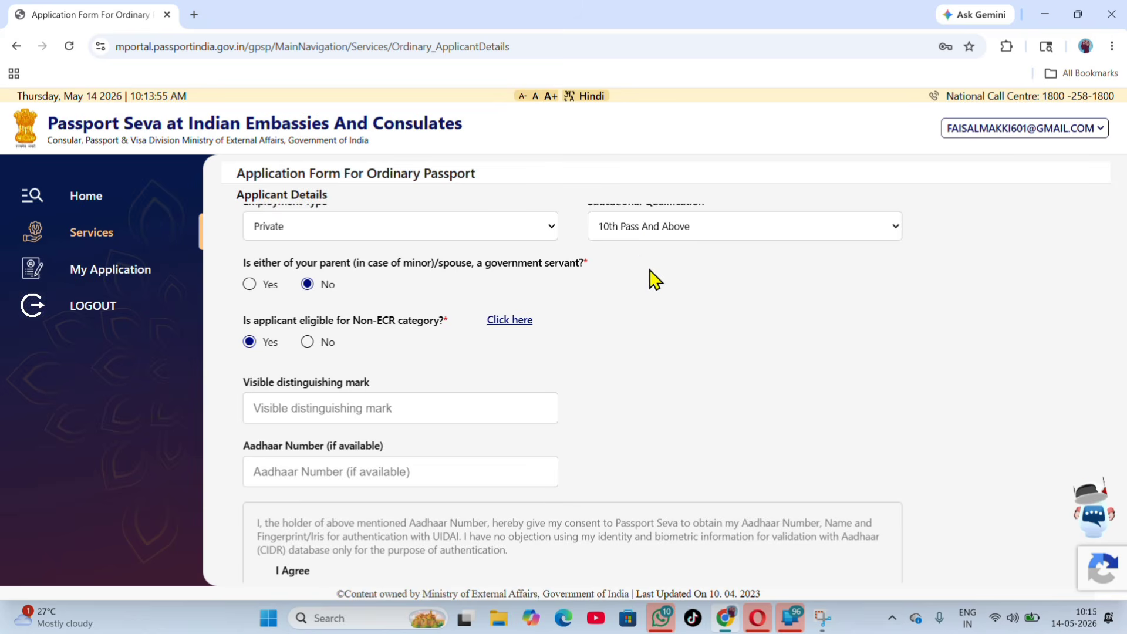
- Agree to the Aadhaar authentication consent with Yes and save the Applicant Details page
scroll(423, 382, down, 1)
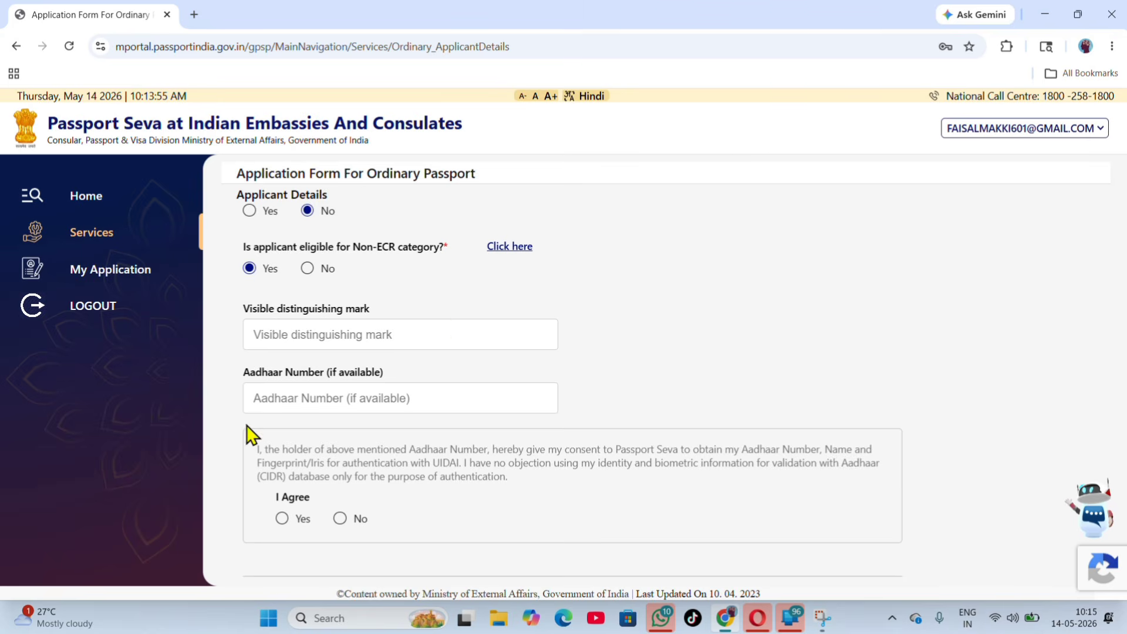
scroll(343, 440, down, 1)
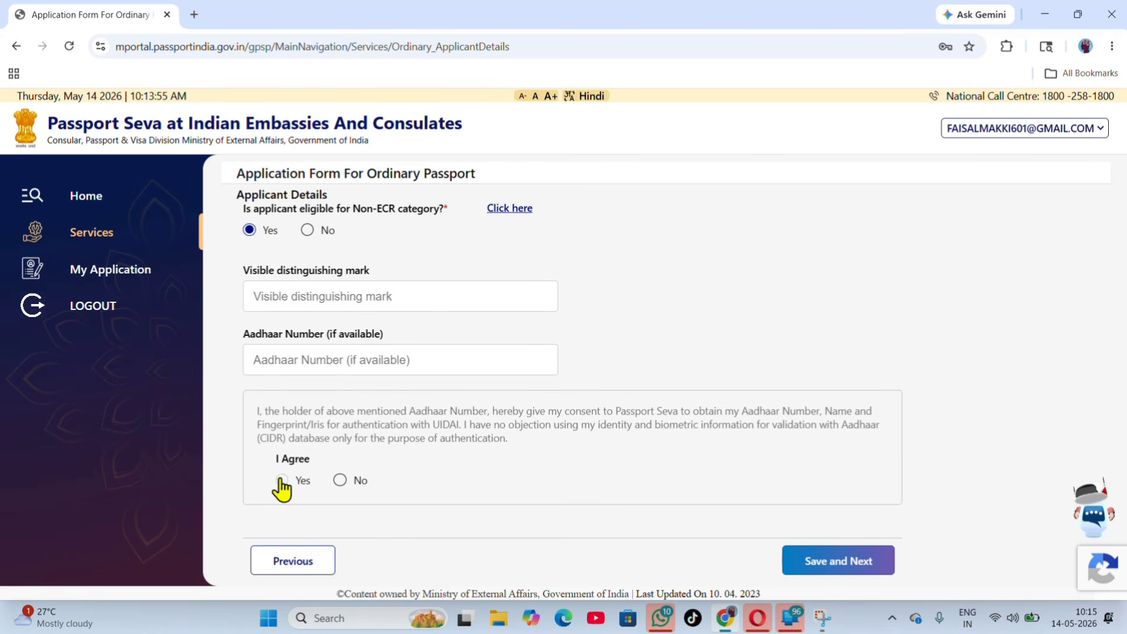
click(282, 480)
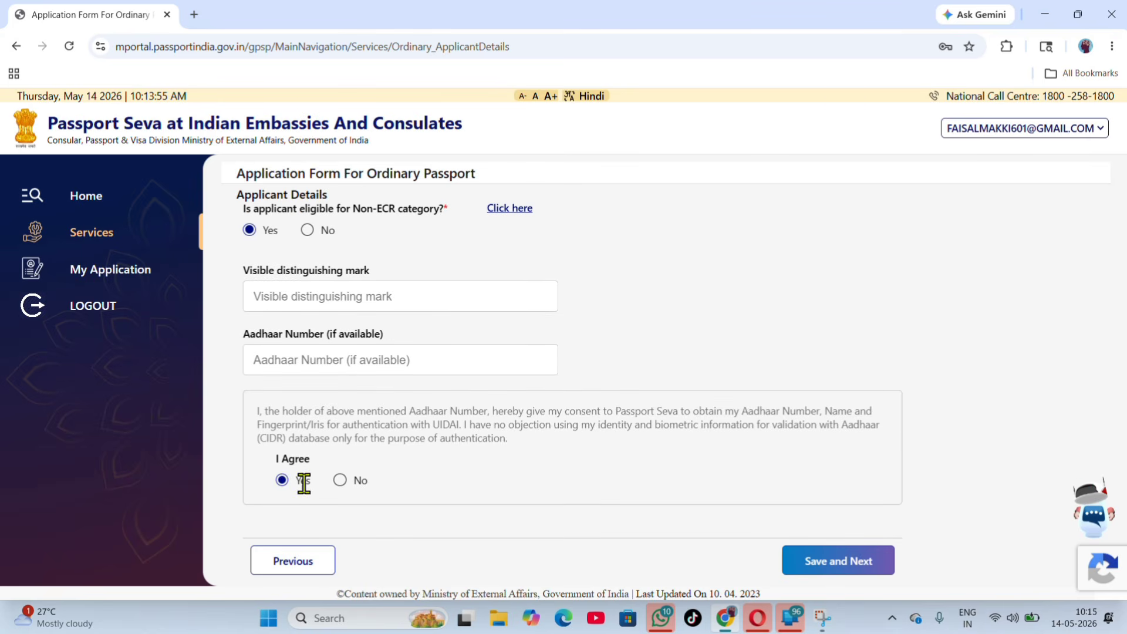
click(827, 546)
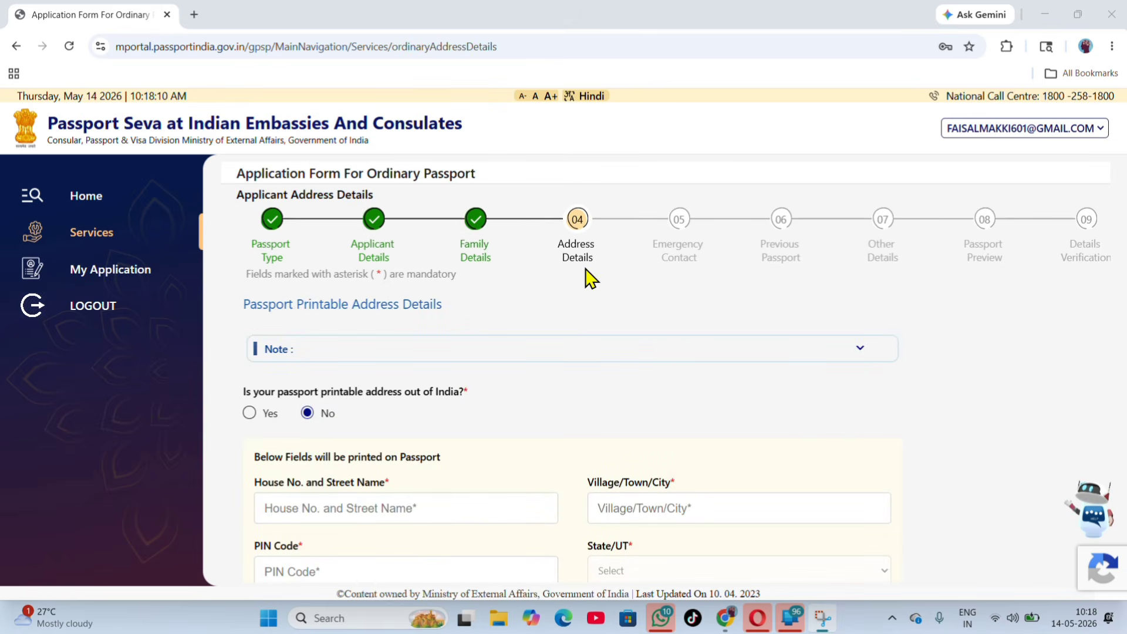
- Look through the Address Details page, from the passport printable address and contact fields down to the other address section
scroll(591, 352, down, 2)
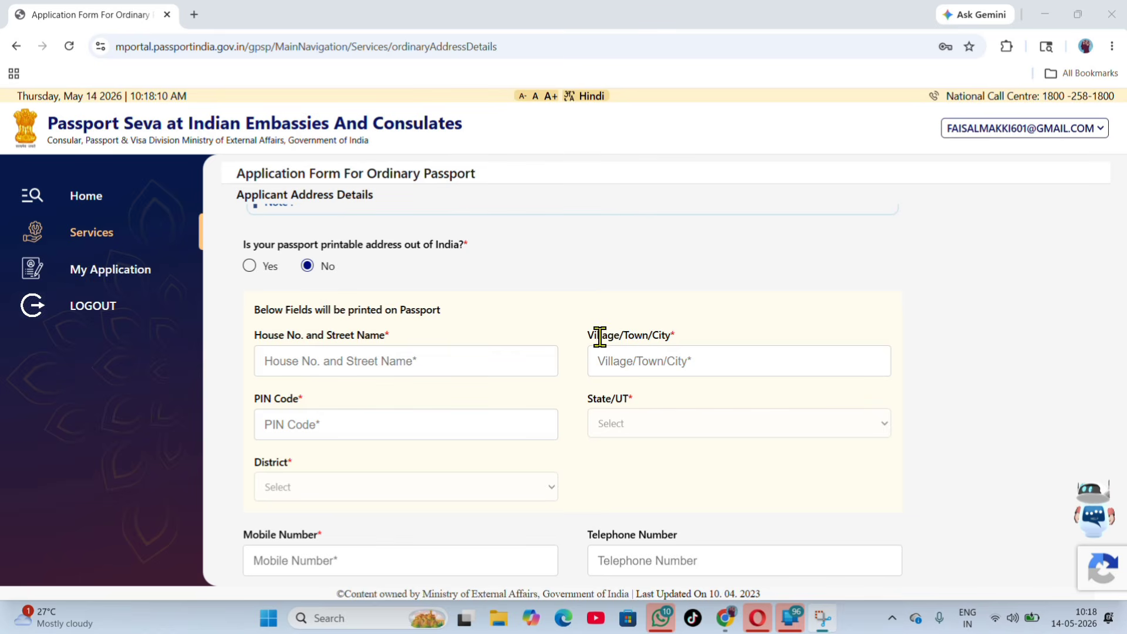
scroll(519, 358, down, 1)
scroll(513, 342, up, 1)
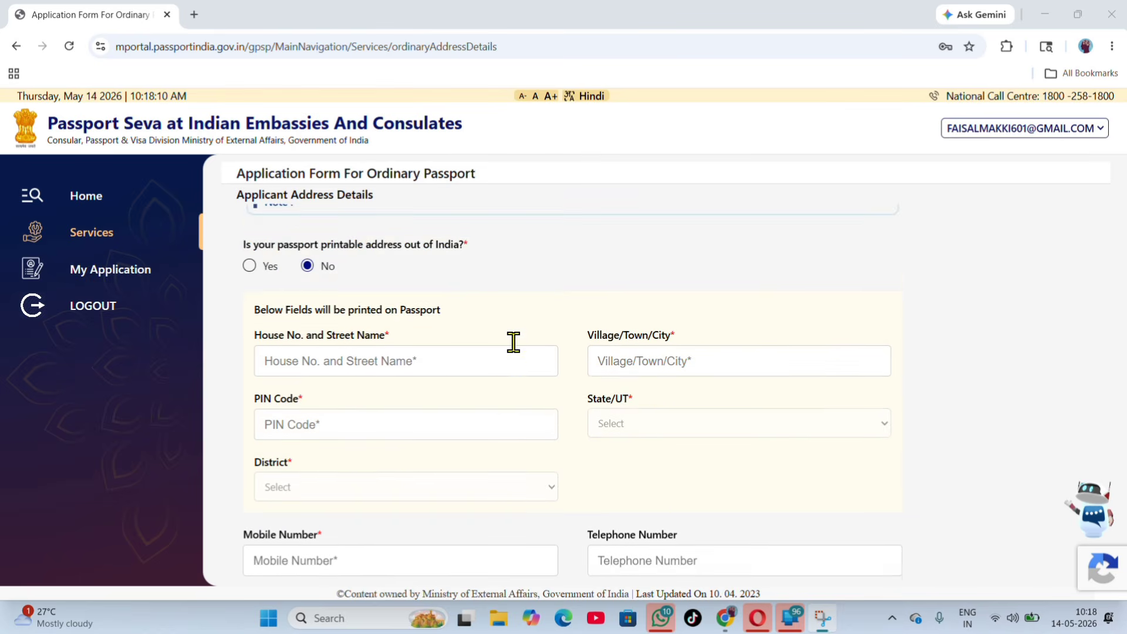
scroll(482, 354, down, 2)
scroll(376, 317, up, 2)
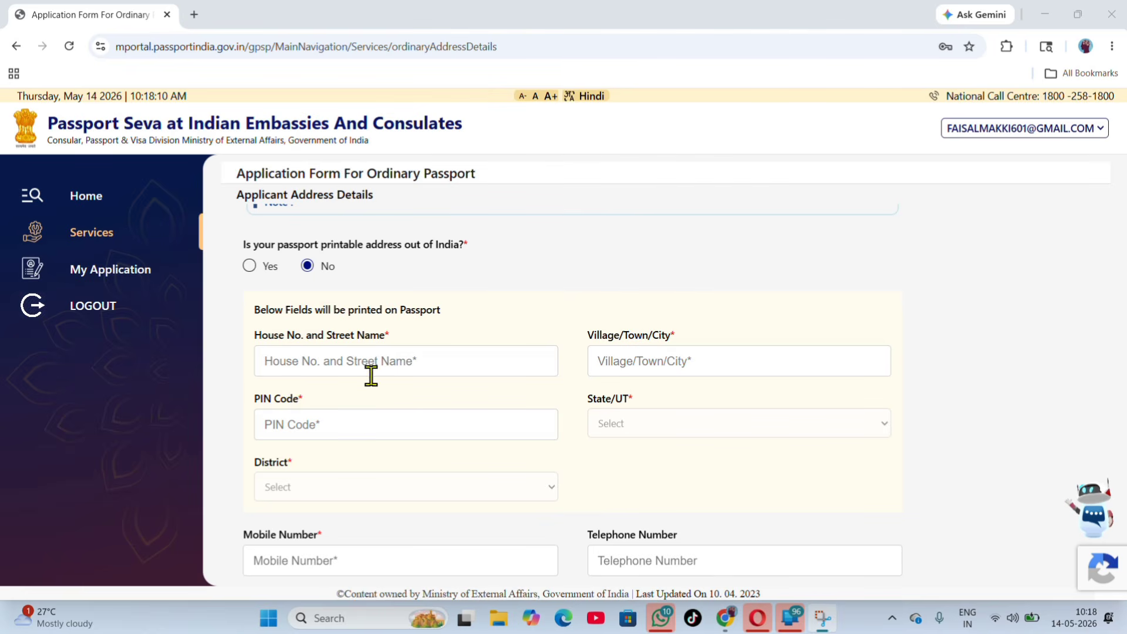
scroll(339, 438, down, 1)
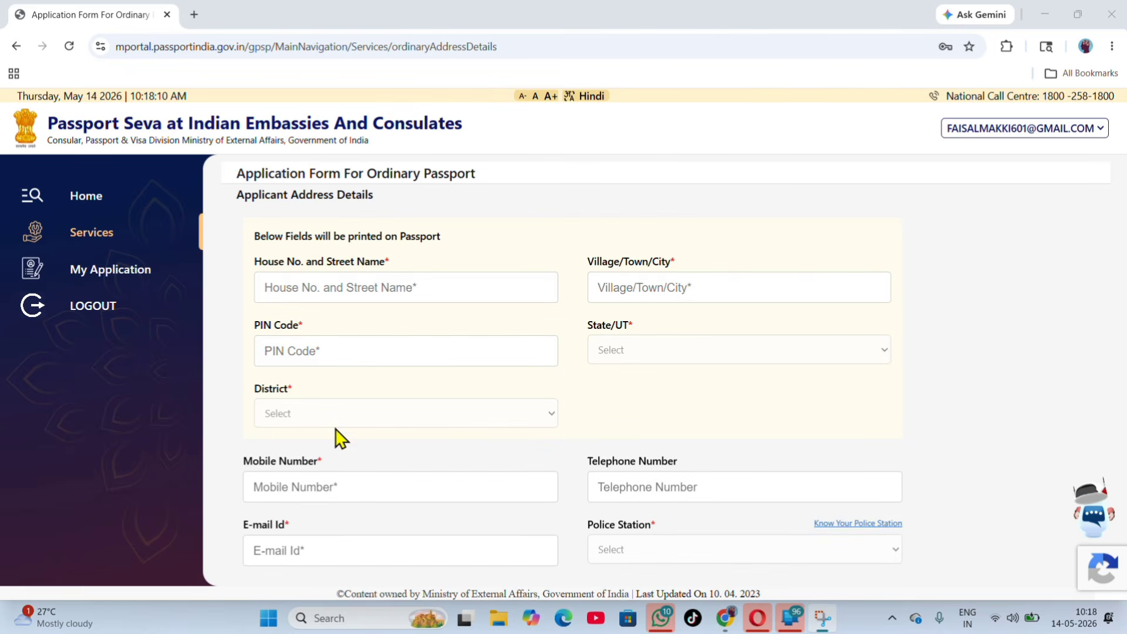
scroll(331, 421, down, 2)
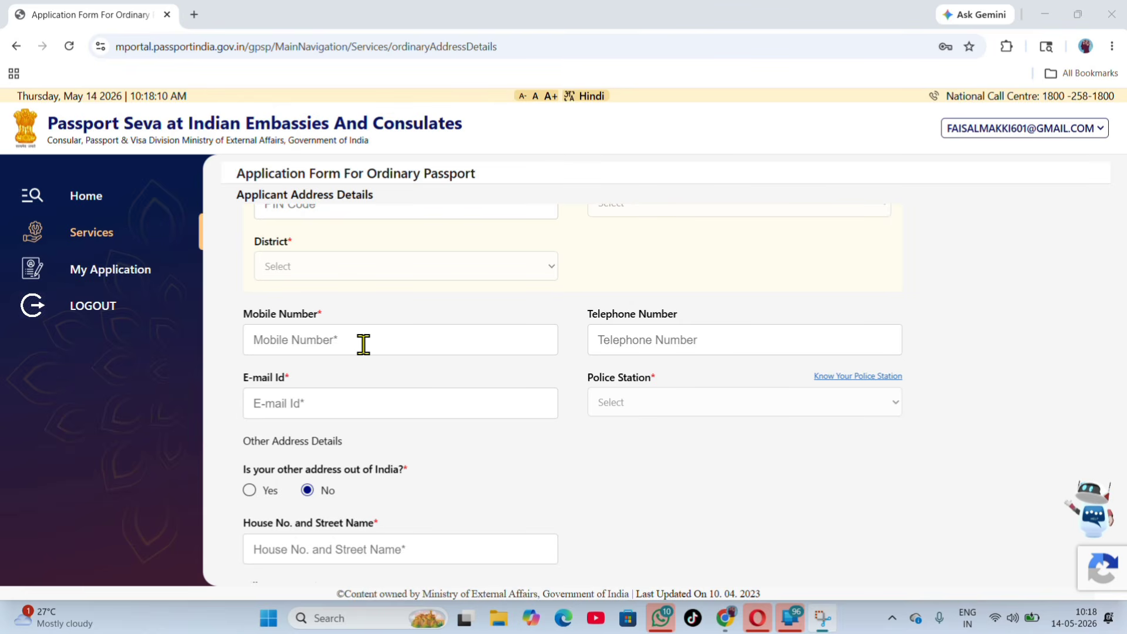
scroll(373, 352, down, 3)
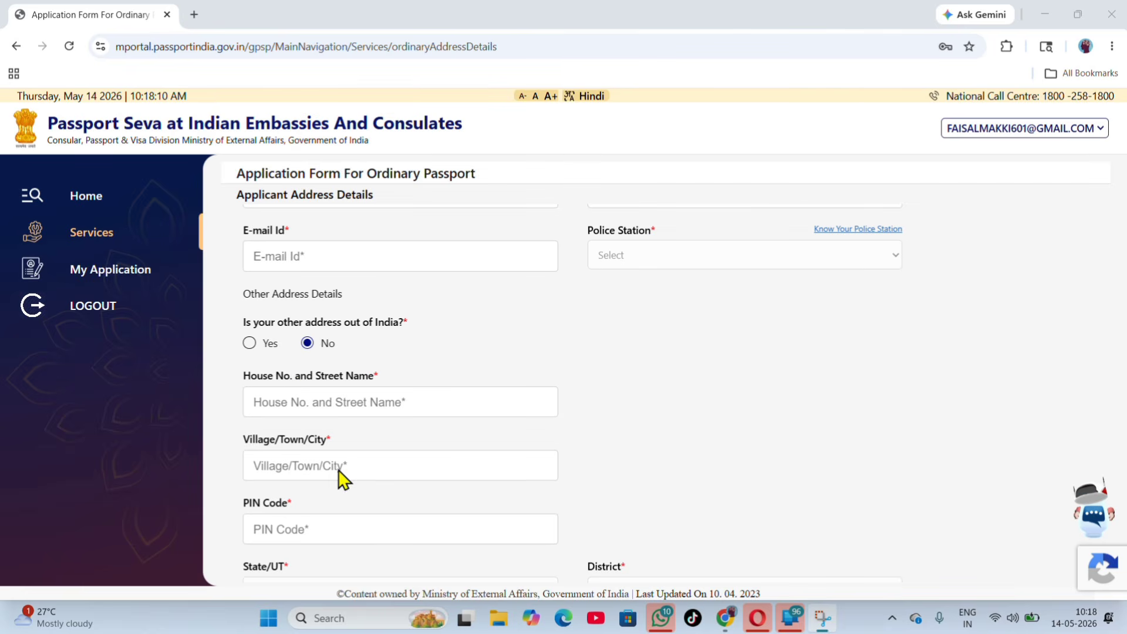
- Mark the other address as out of India and set its region/country to Saudi Arabia
click(250, 346)
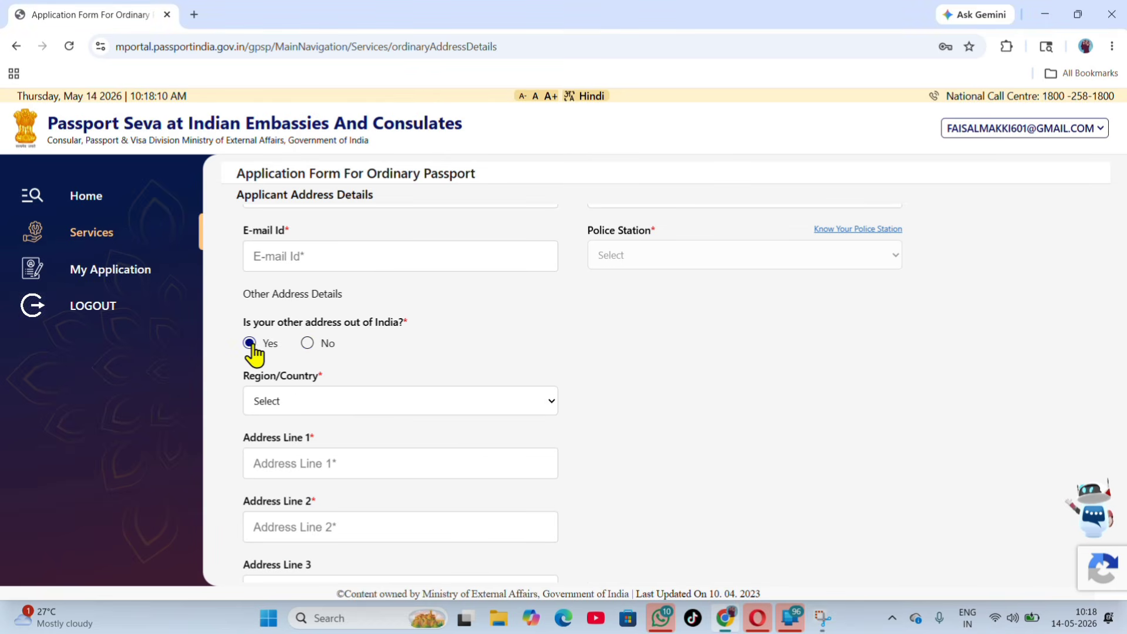
click(339, 408)
scroll(331, 302, down, 20)
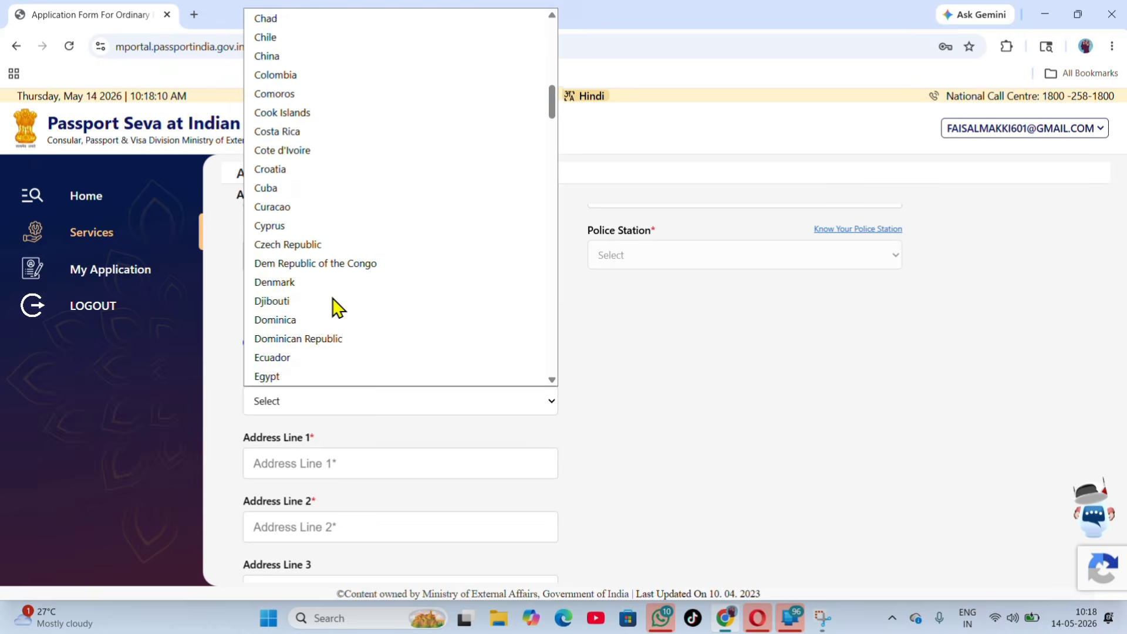
scroll(332, 308, down, 10)
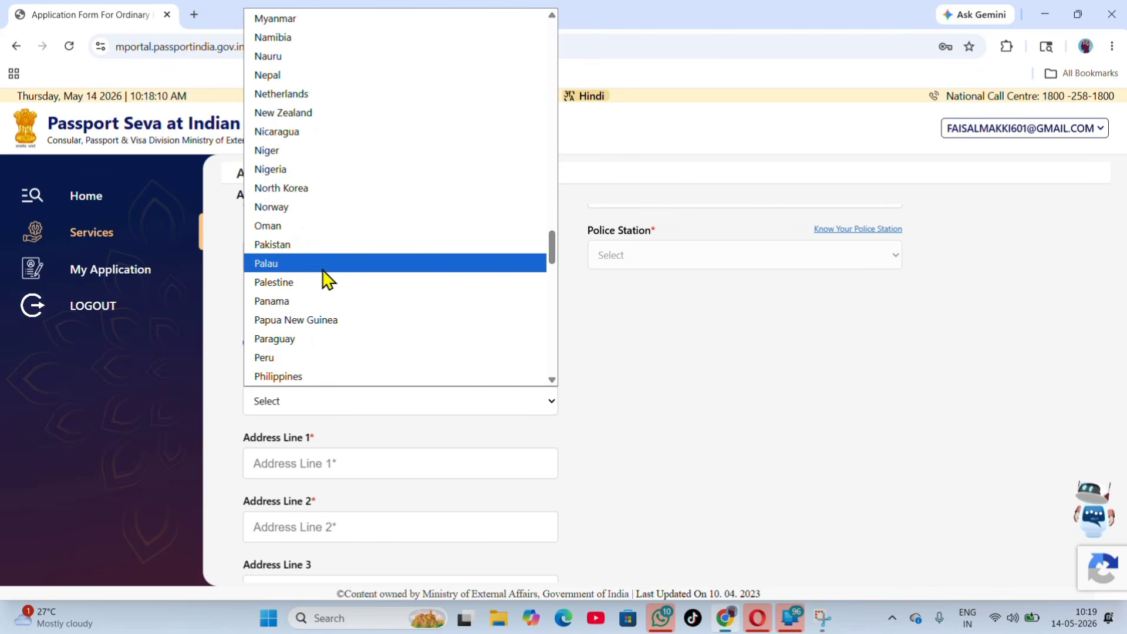
scroll(329, 281, down, 18)
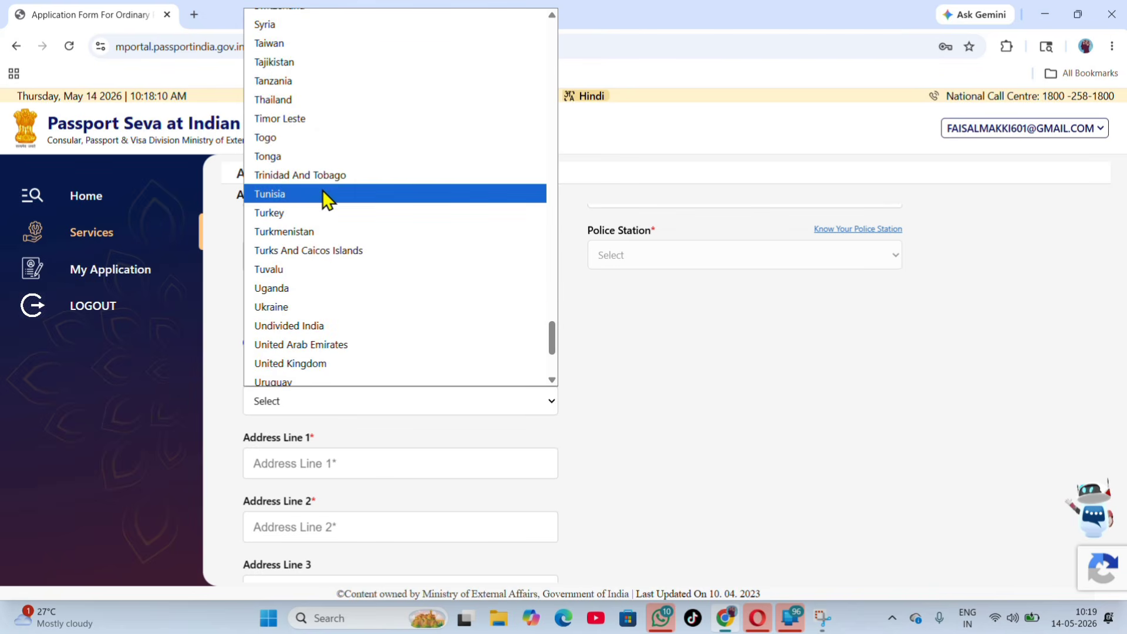
scroll(322, 193, down, 3)
text(saudi)
key(Return)
scroll(310, 453, down, 3)
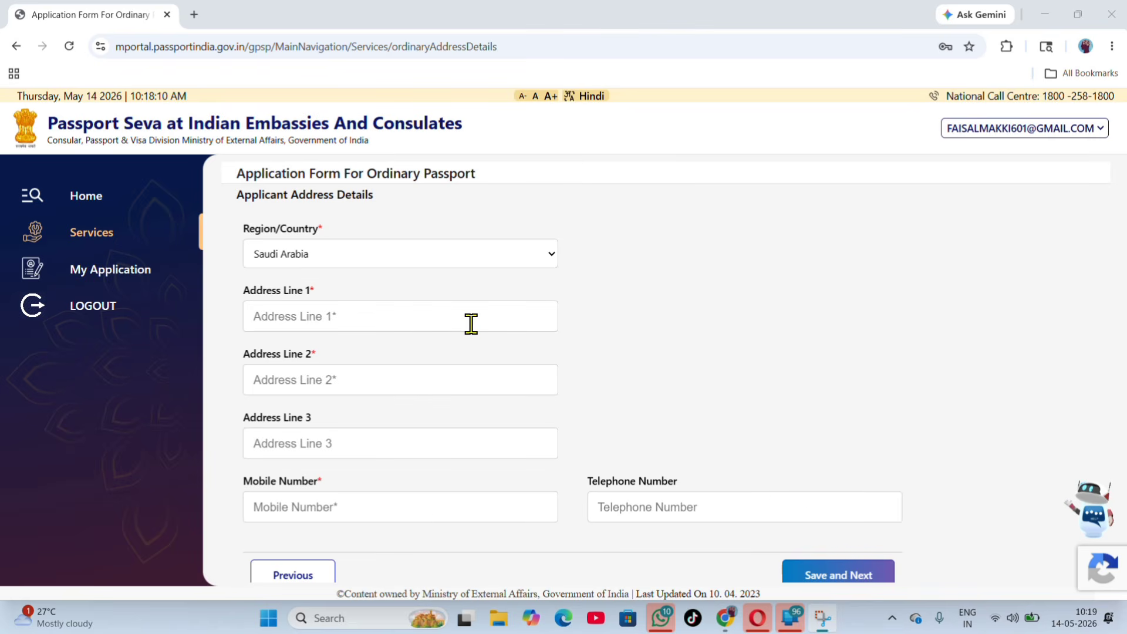
- Save the Address Details page and declare no changes in address with valid address proof
scroll(349, 446, down, 1)
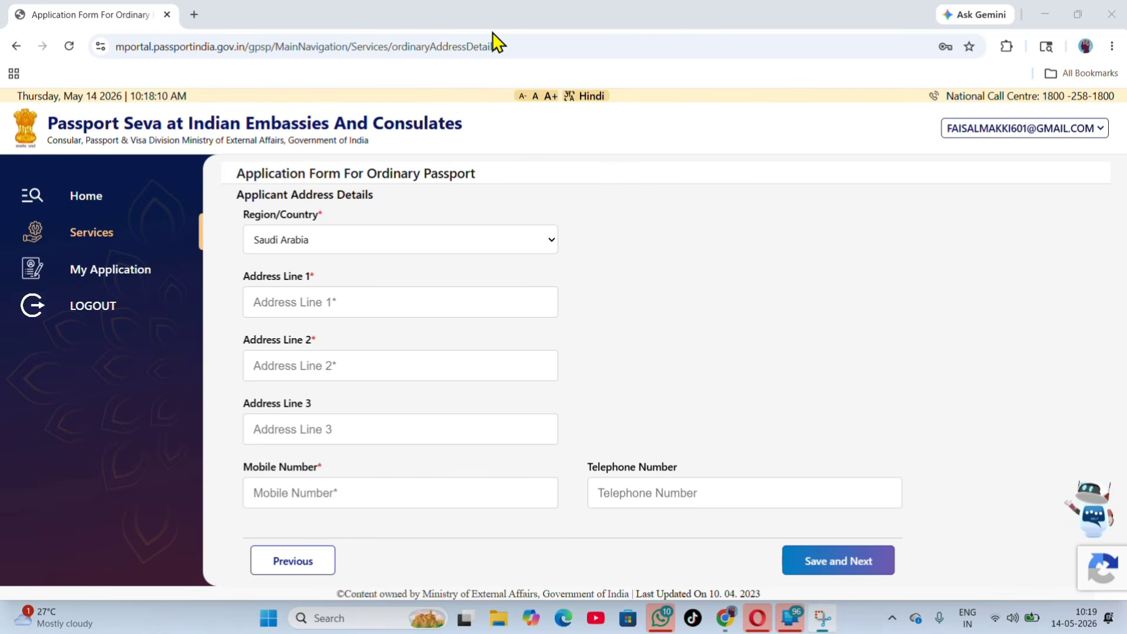
click(835, 561)
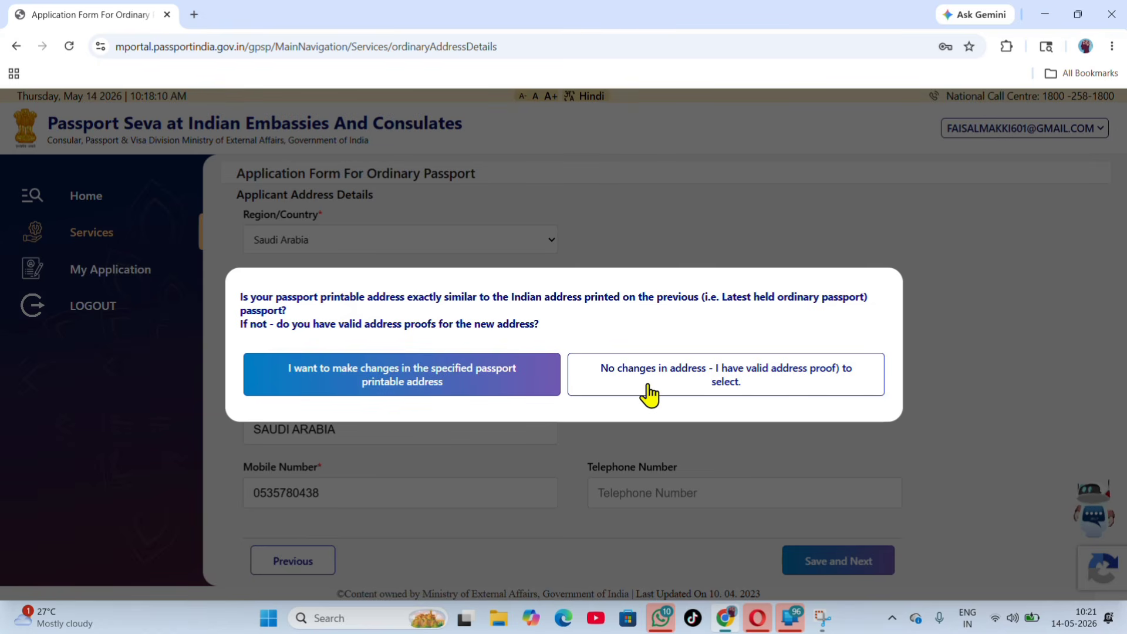
click(689, 385)
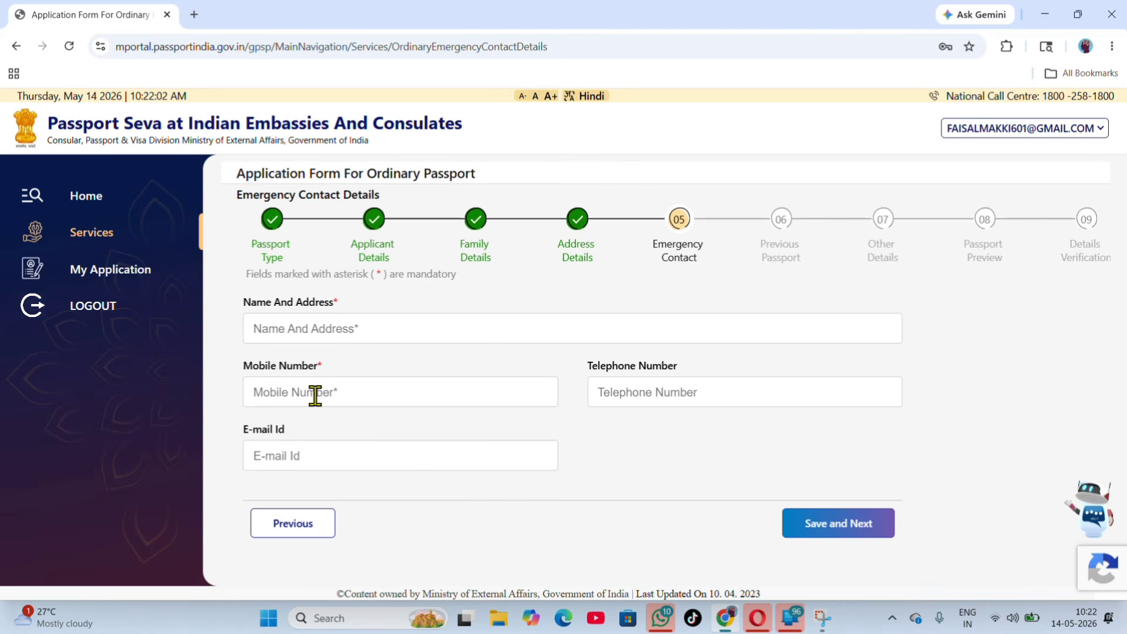
- Begin the emergency contact's name and address entry, and save the Emergency Contact page to continue to Previous Passport
click(367, 325)
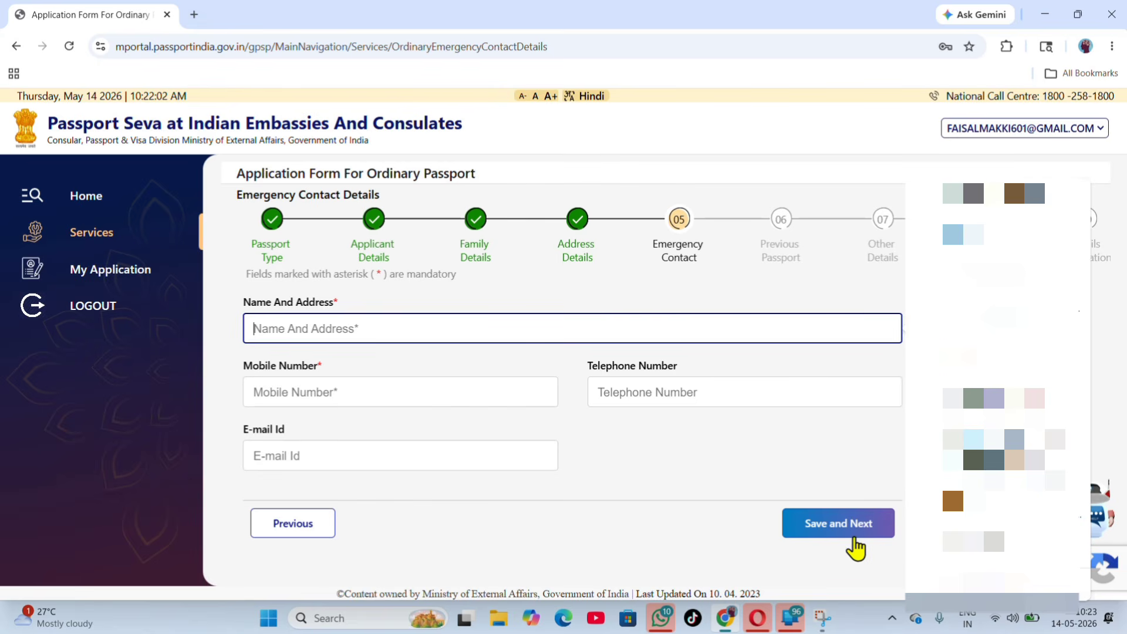
click(788, 530)
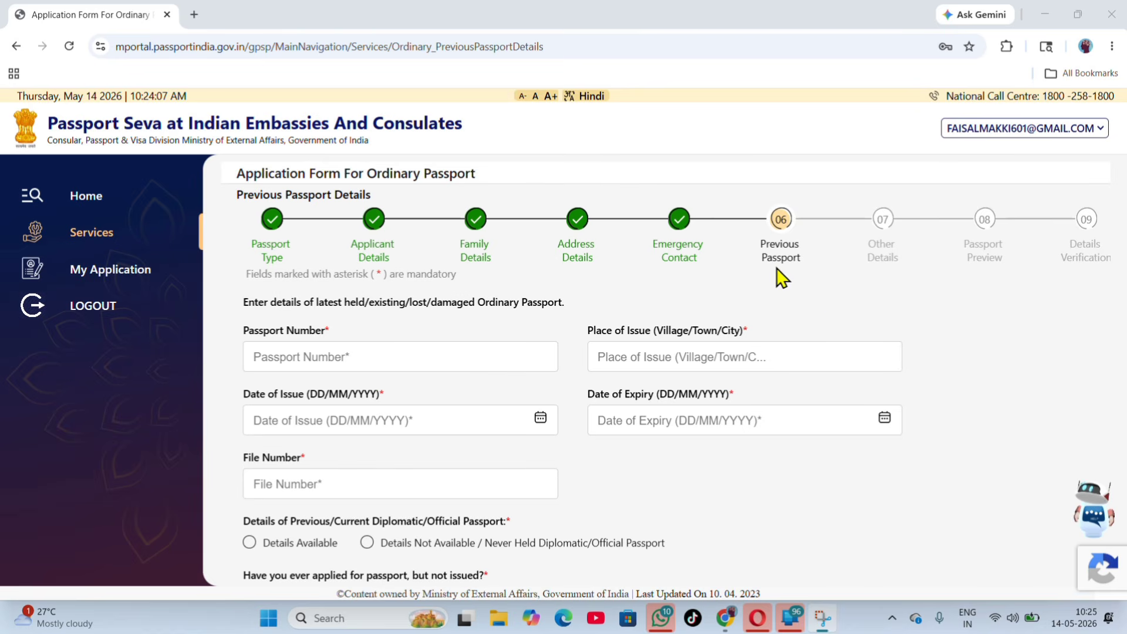
- Mark the diplomatic/official passport as Details Not Available / Never Held and save the Previous Passport page
scroll(476, 345, down, 1)
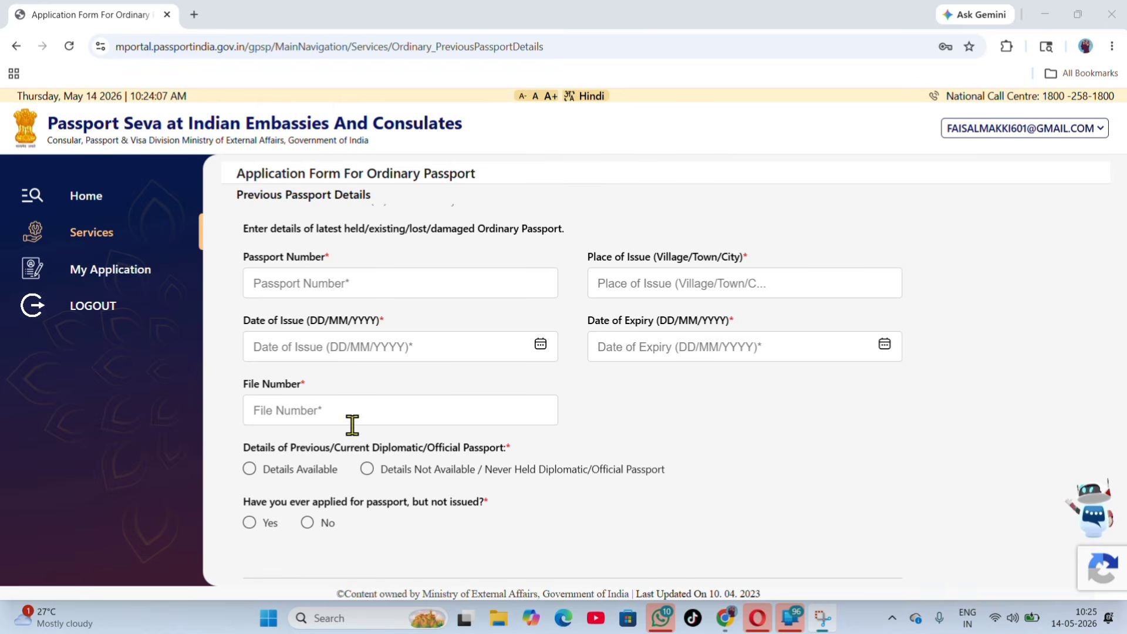
scroll(376, 427, down, 1)
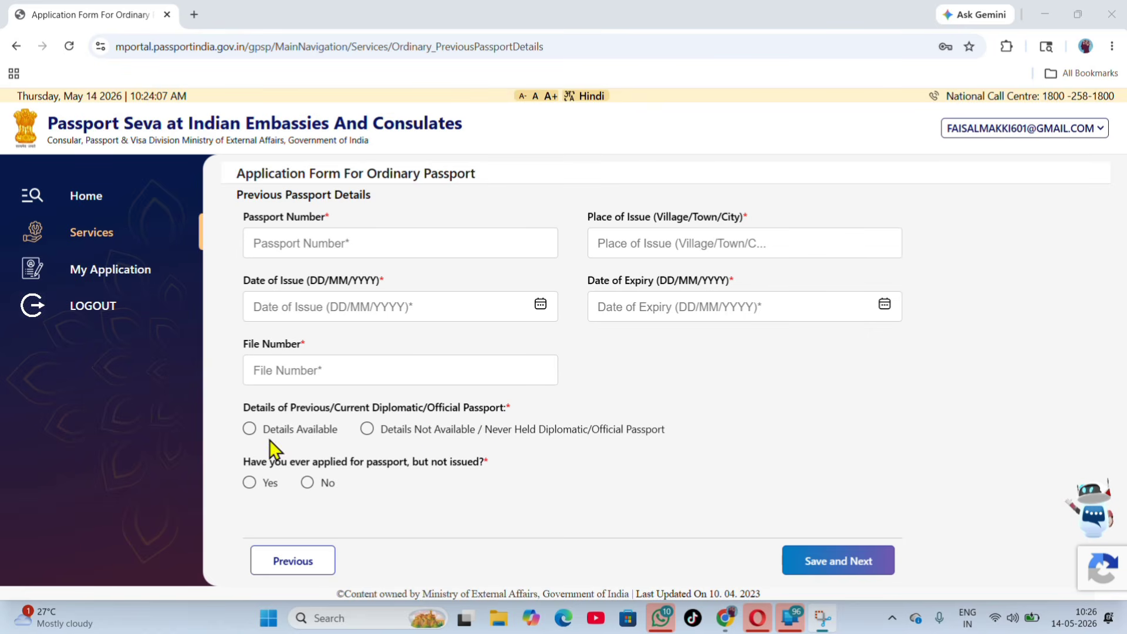
click(366, 429)
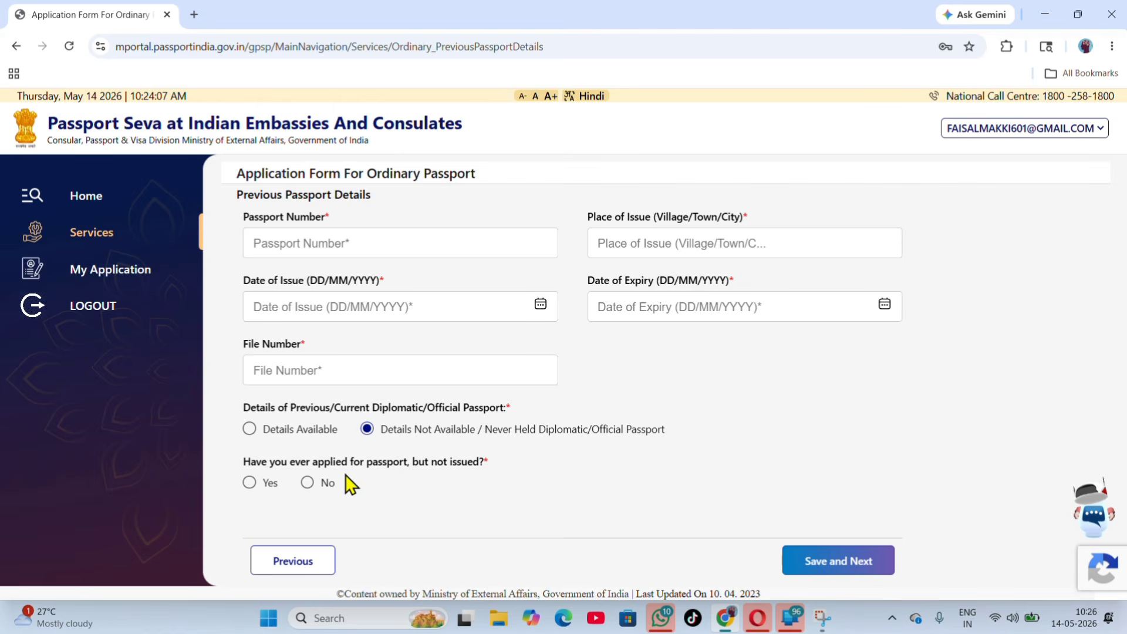
click(841, 571)
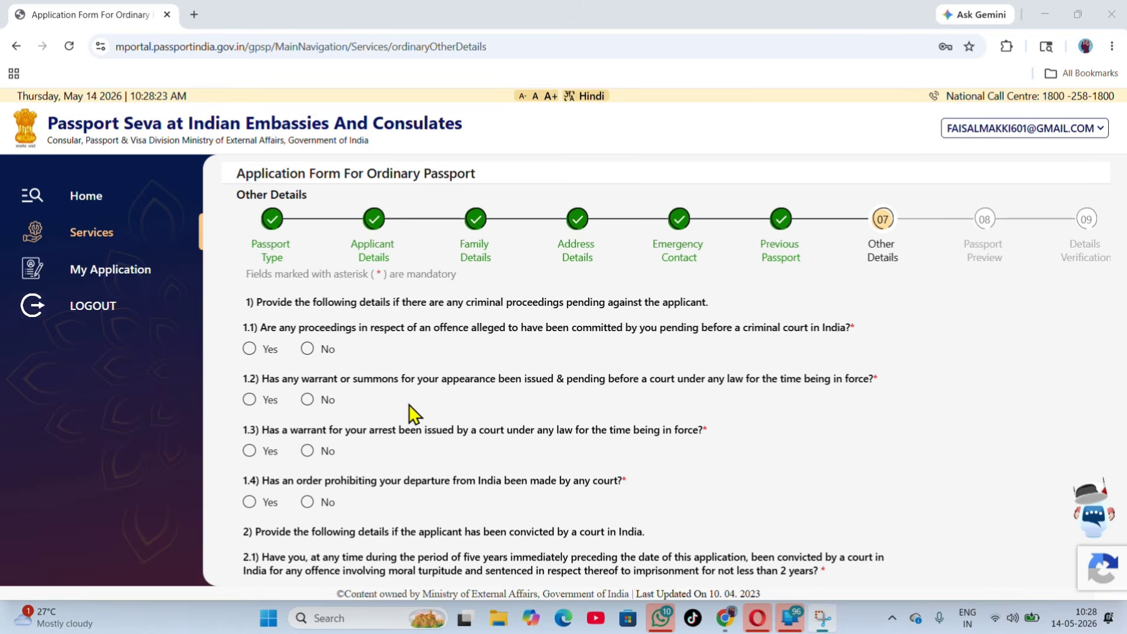
- Answer No to all four questions about pending criminal proceedings, summons, arrest warrants and departure prohibition orders (1.1 to 1.4)
scroll(420, 407, down, 8)
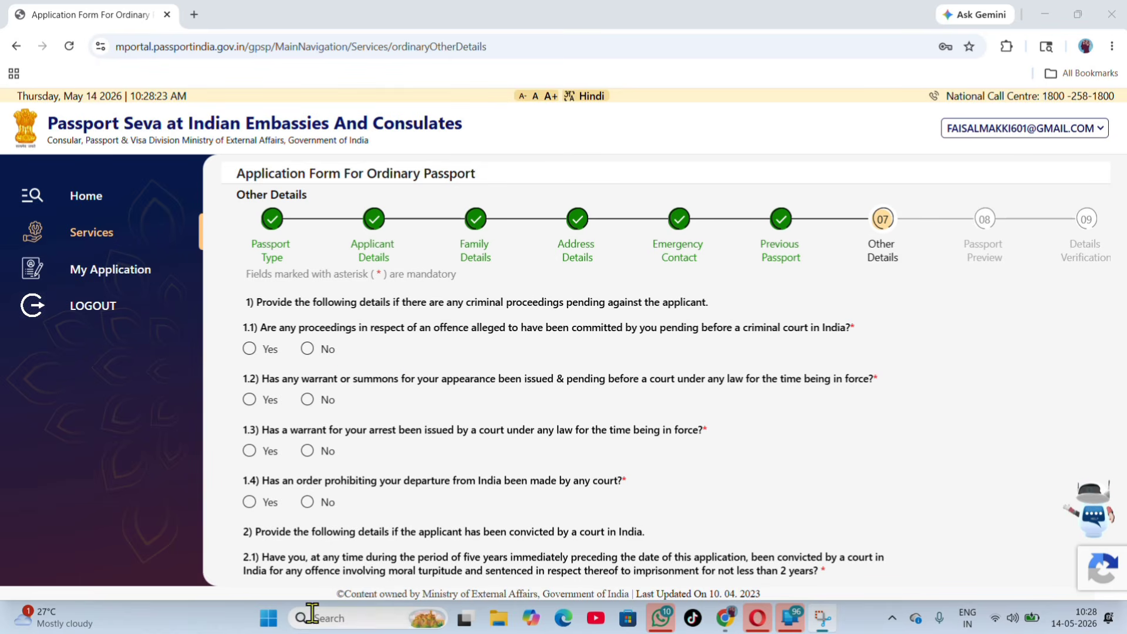
click(306, 349)
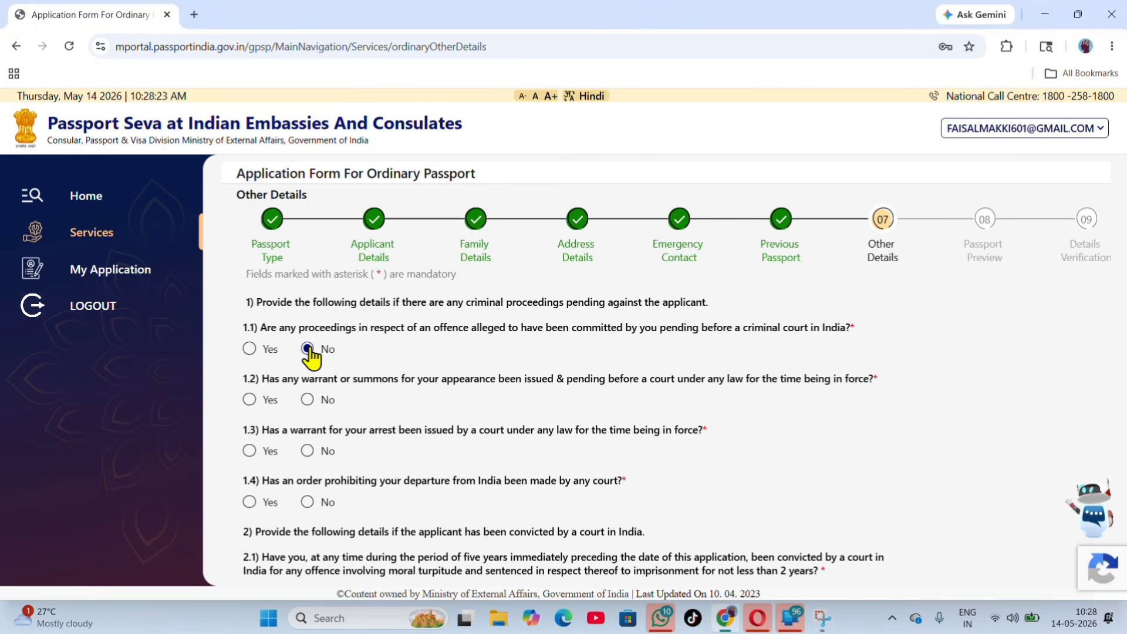
click(307, 400)
click(307, 451)
scroll(314, 446, down, 1)
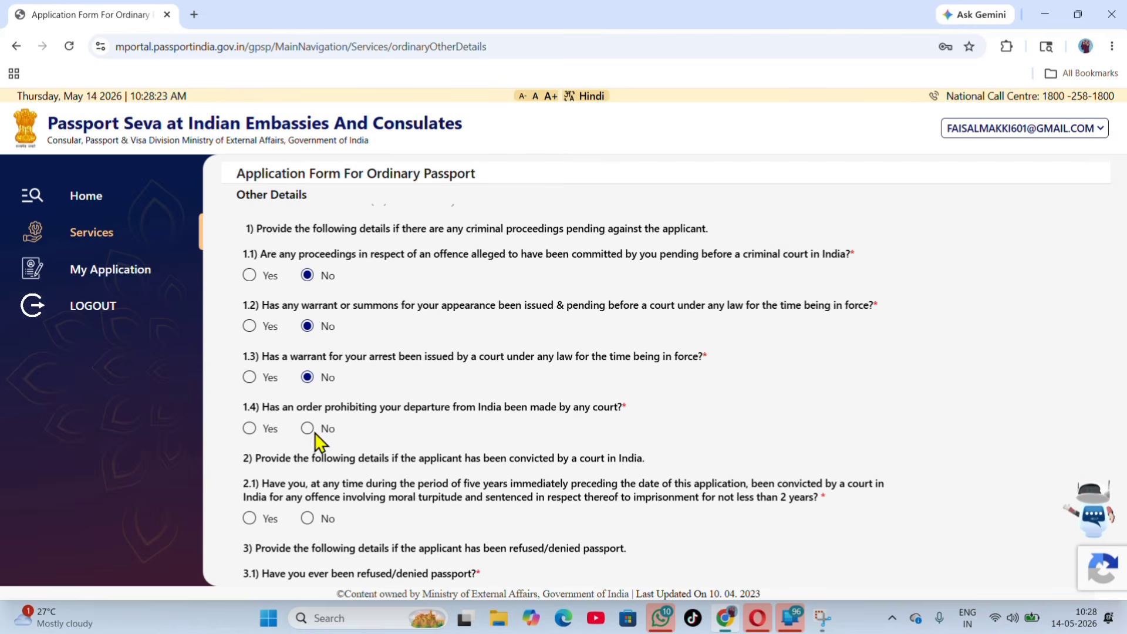
click(309, 429)
- Answer No to the conviction, passport refusal, foreign citizenship and Emergency Certificate questions, and save the Other Details page
scroll(317, 452, down, 2)
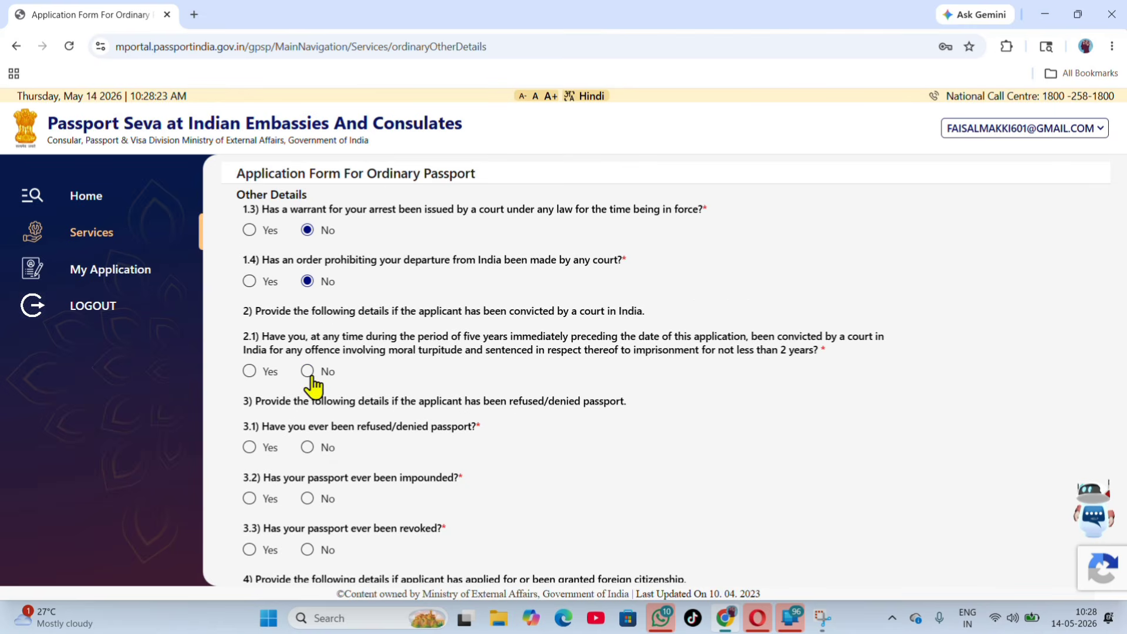
click(309, 373)
click(309, 447)
scroll(310, 448, down, 1)
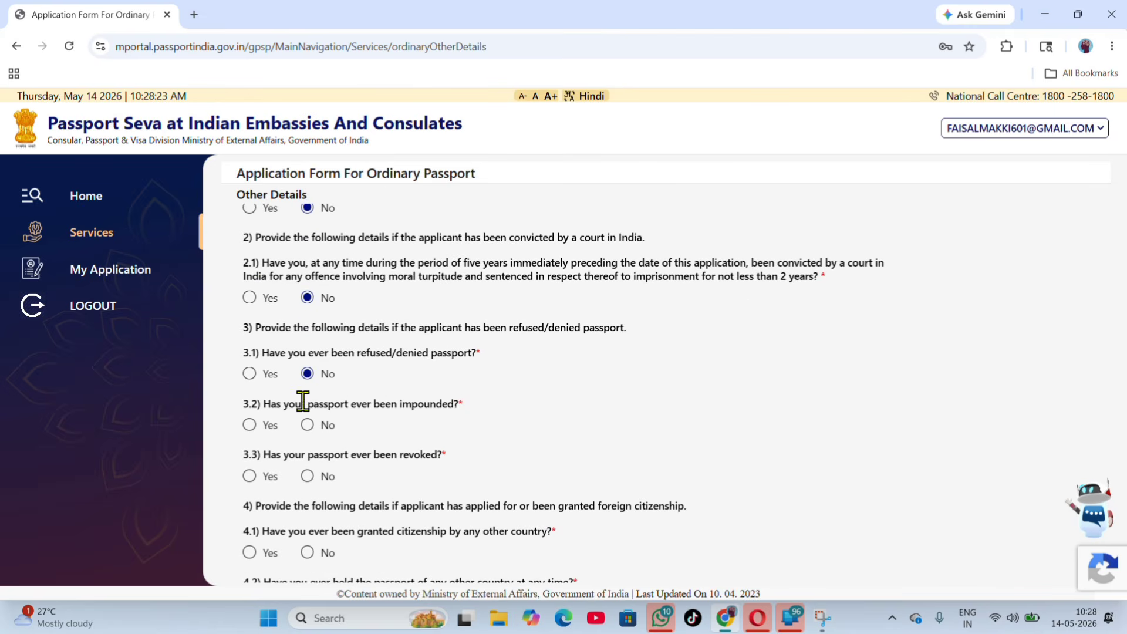
click(312, 424)
drag(306, 477, 315, 506)
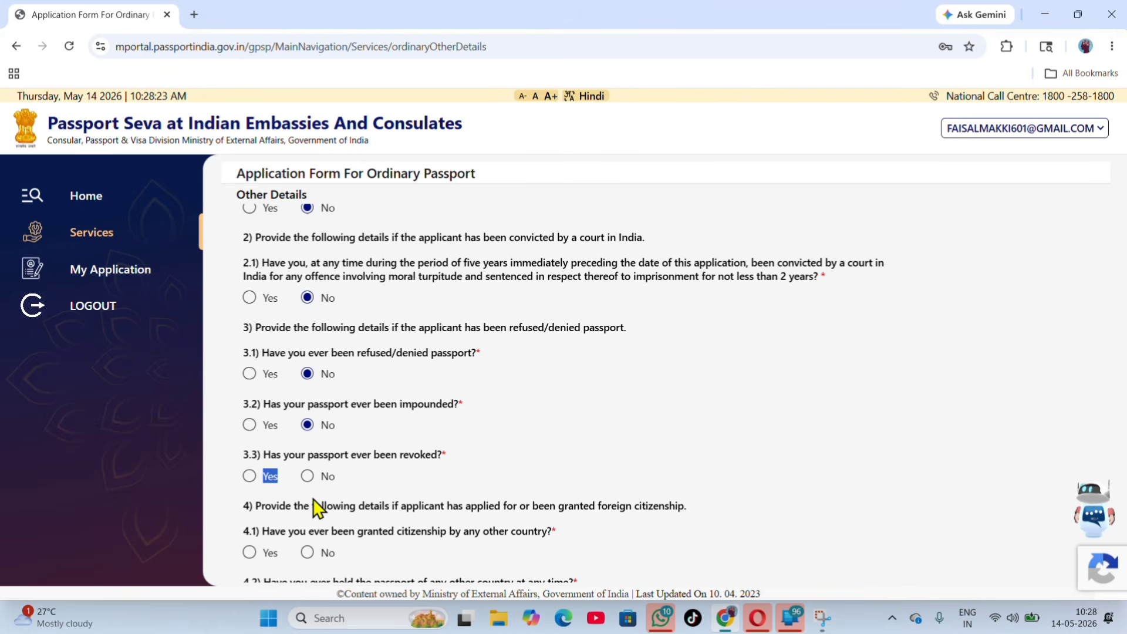
key(End)
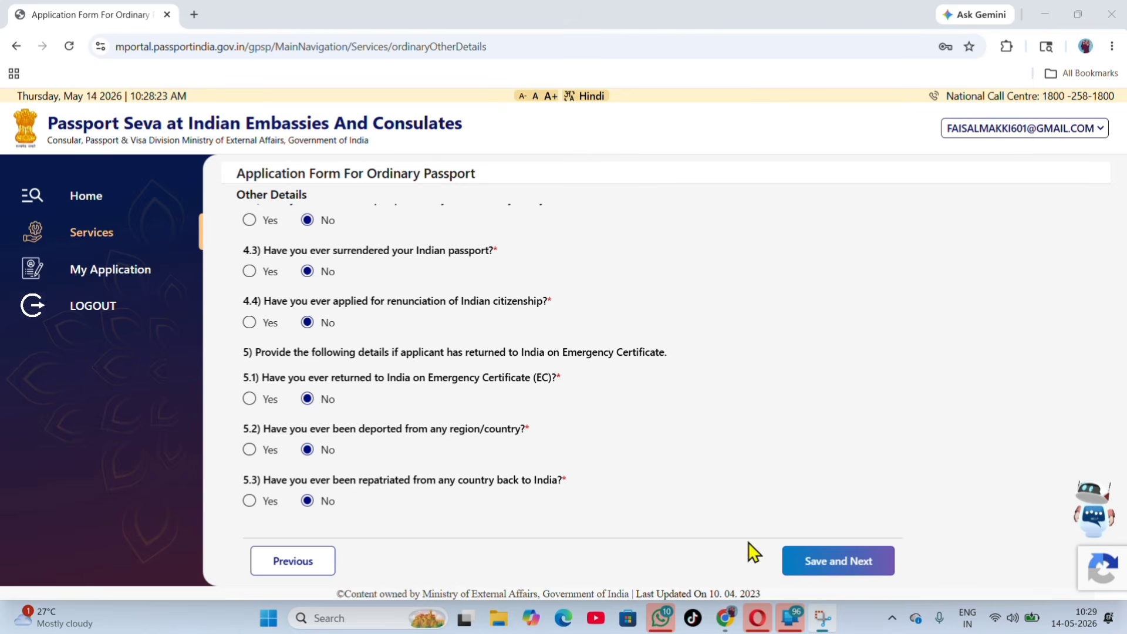
click(833, 561)
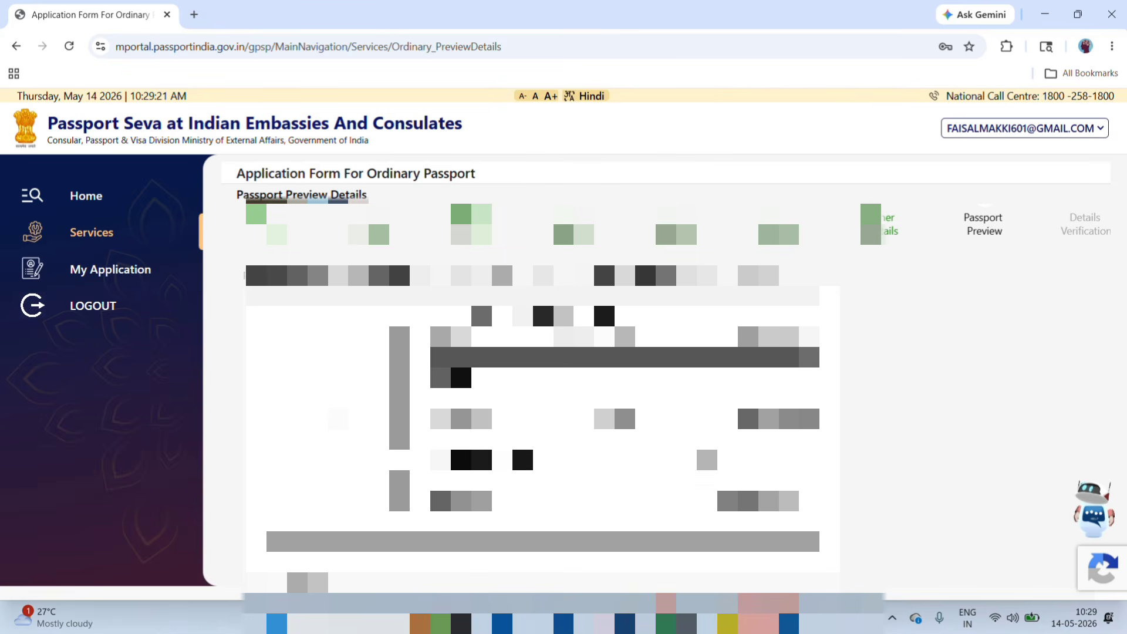
- Review the passport preview, save the Passport Preview page and confirm to proceed to Details Verification
scroll(542, 382, down, 2)
scroll(455, 248, down, 3)
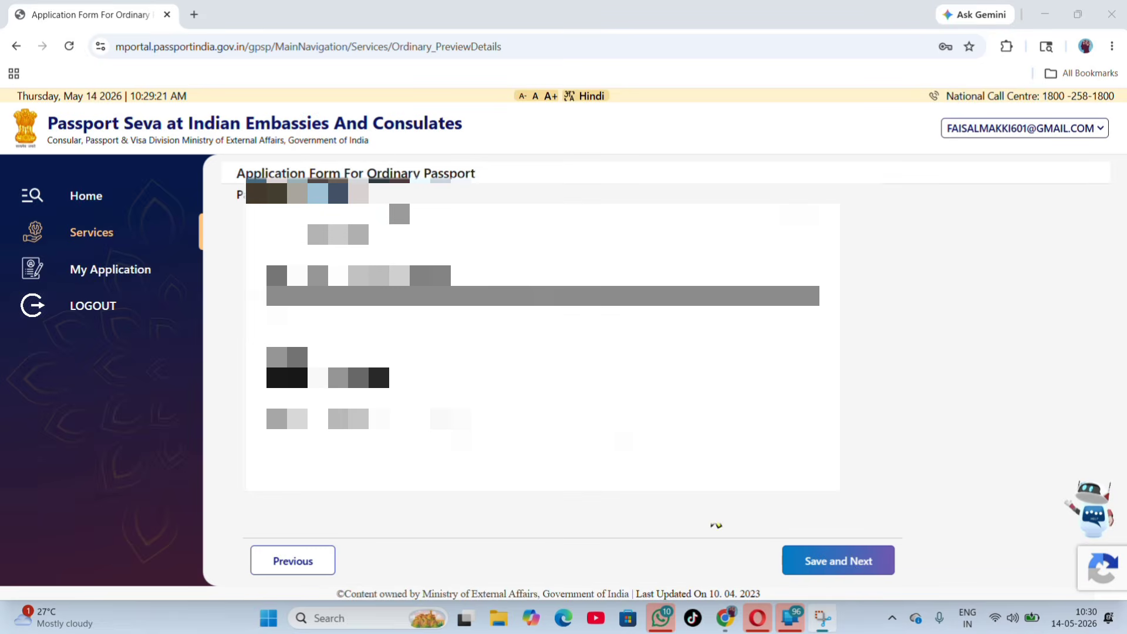
click(843, 565)
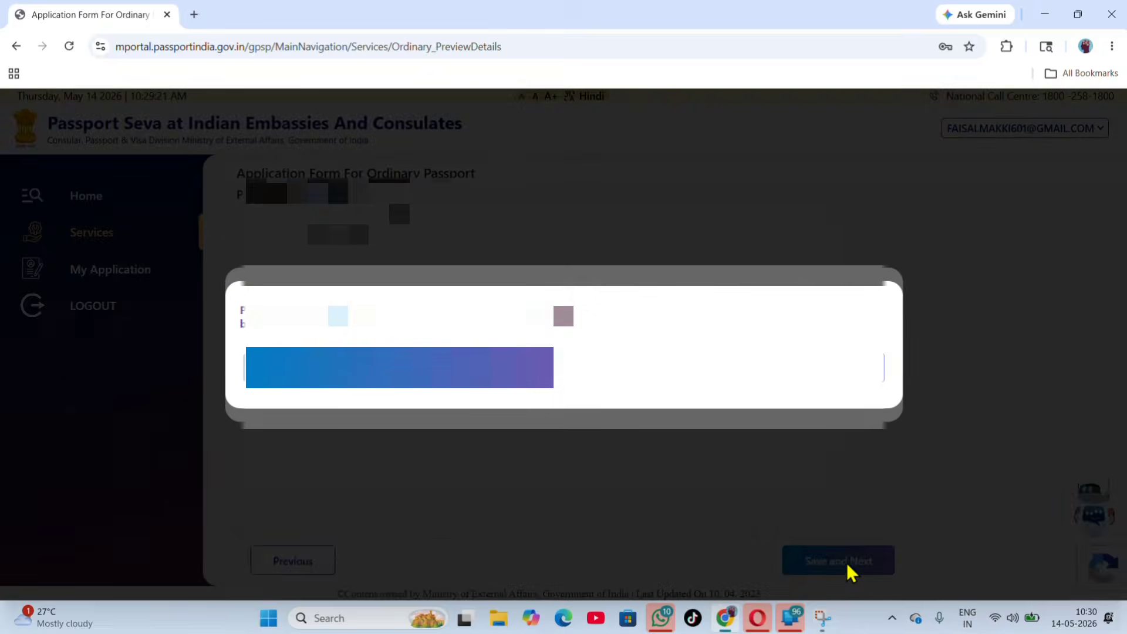
click(413, 380)
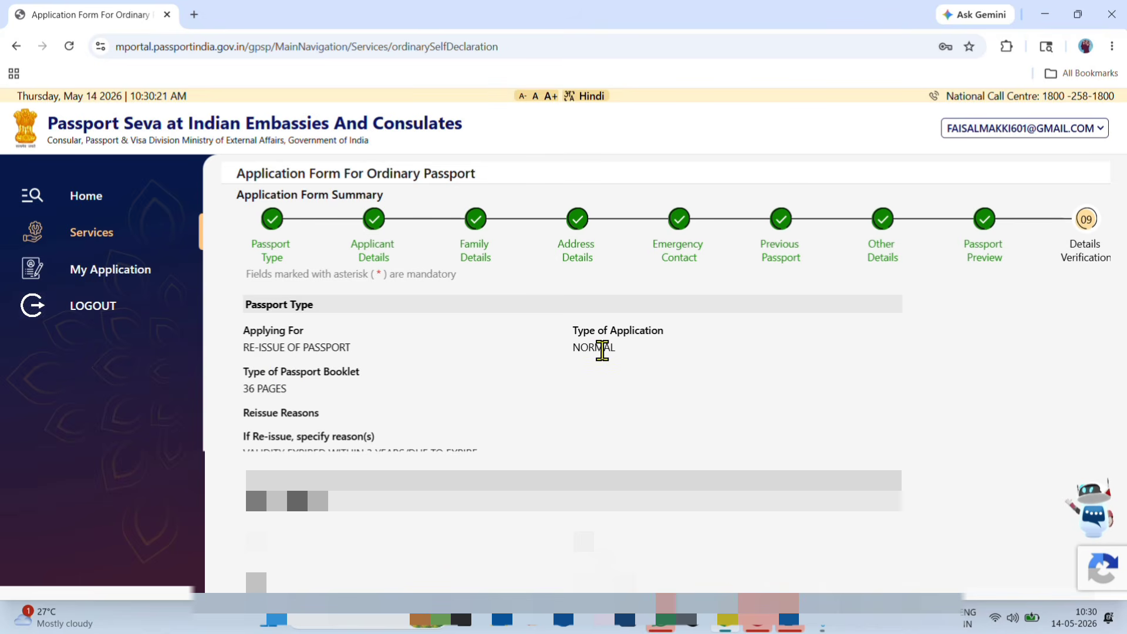
- Review the complete application form summary, from the passport type through the other details to the self-declaration
scroll(322, 428, down, 2)
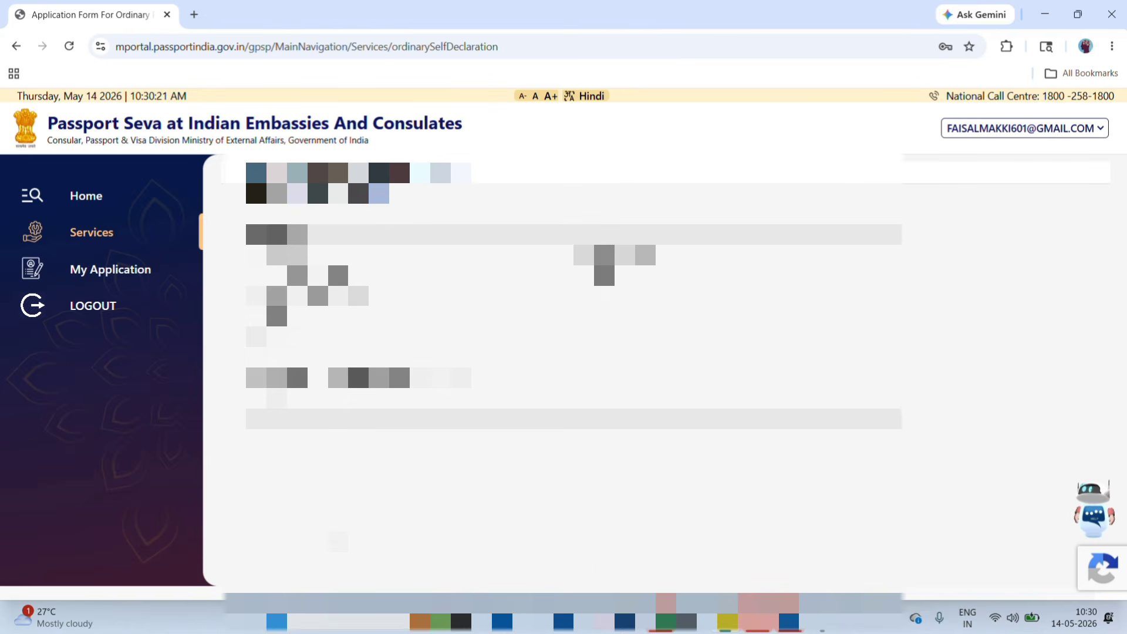
click(419, 398)
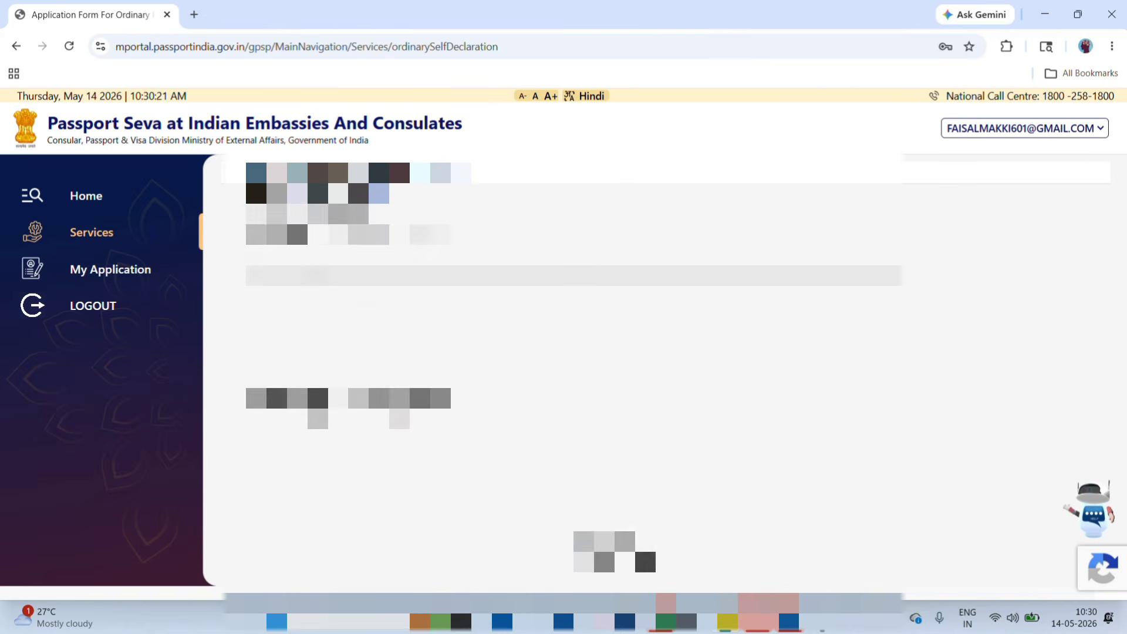
click(399, 440)
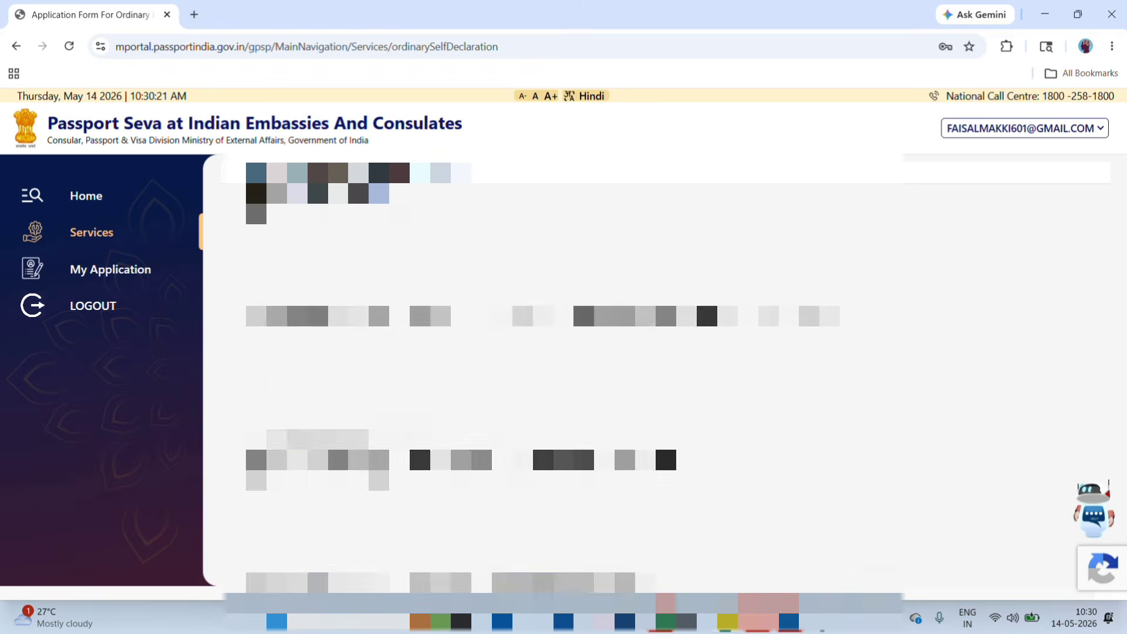
click(400, 480)
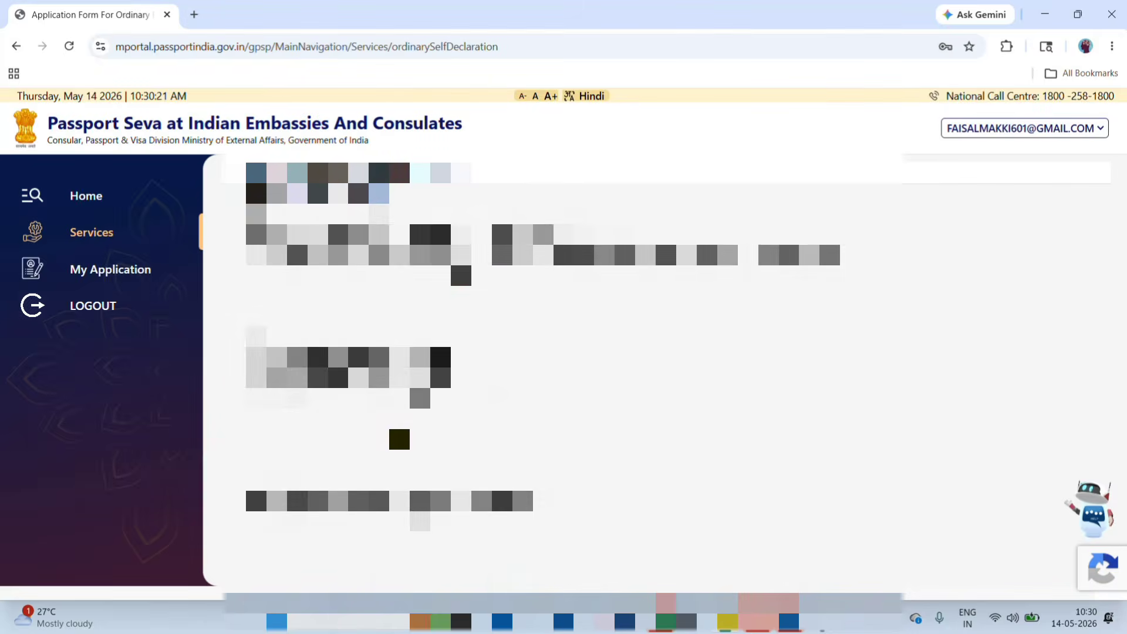
click(415, 478)
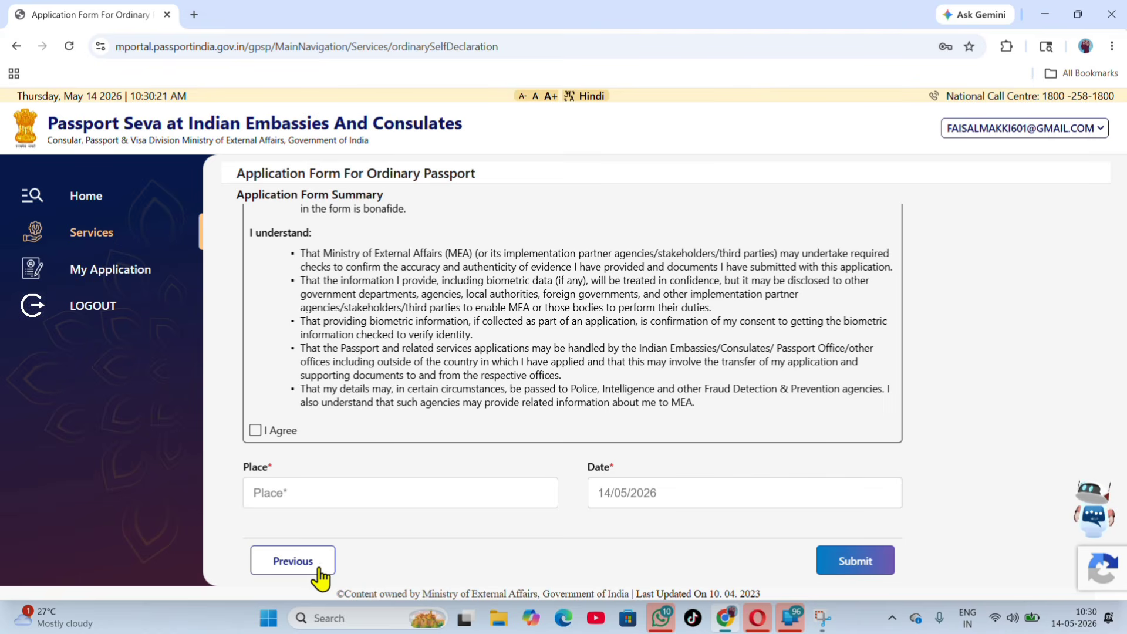
scroll(387, 499, up, 10)
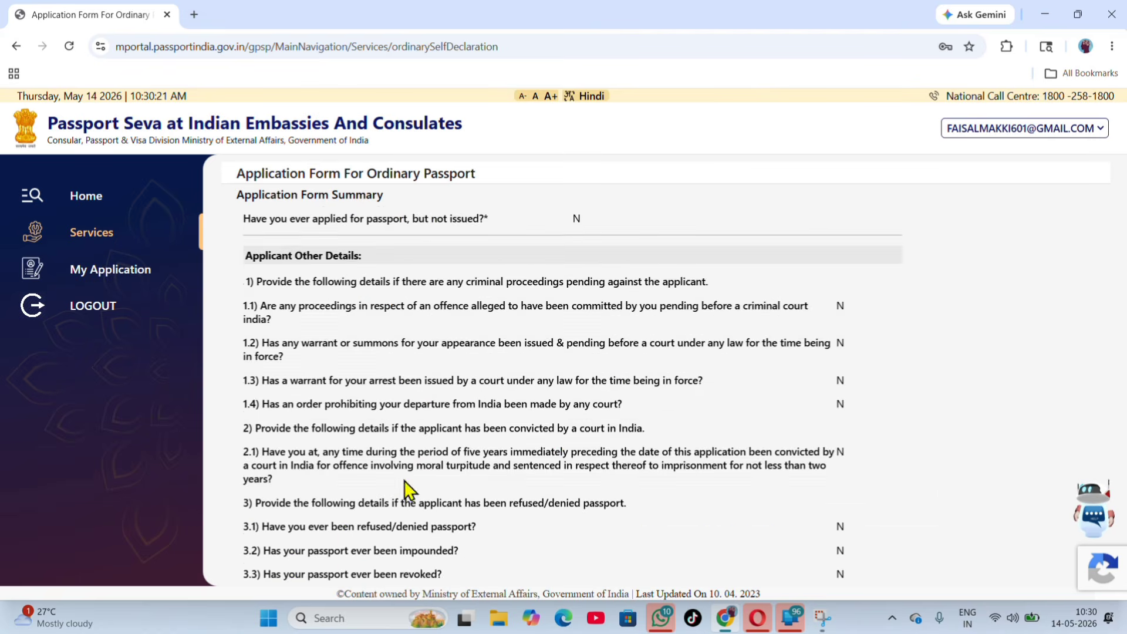
scroll(405, 493, down, 8)
scroll(411, 498, down, 3)
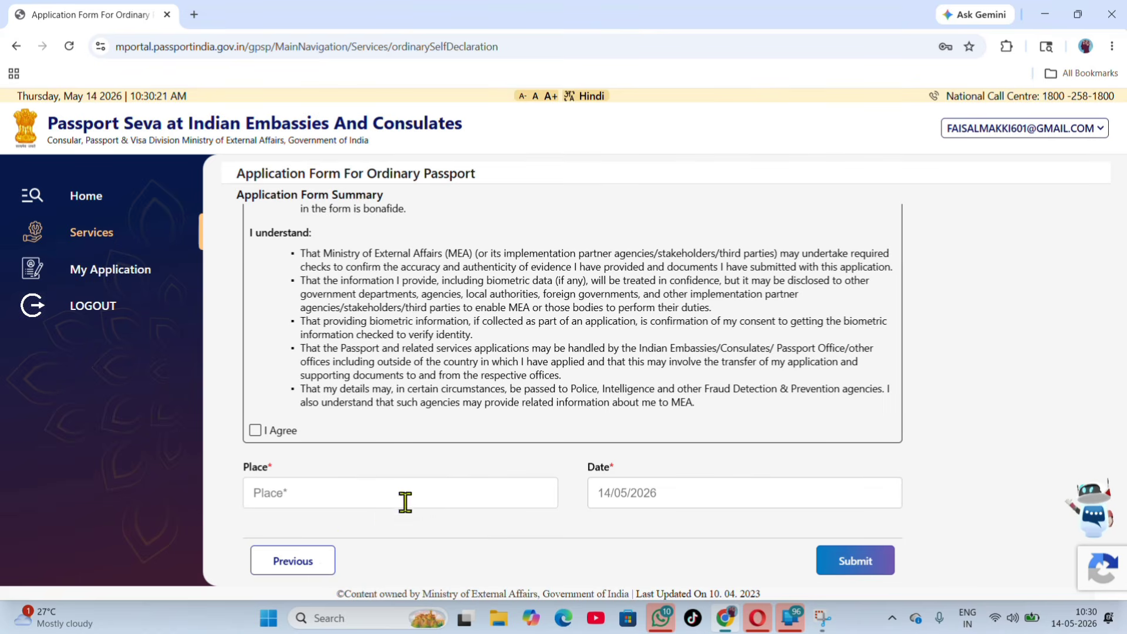
- Agree to the self-declaration, enter RIYADH as the place, and submit the application with all details confirmed as correct
click(255, 431)
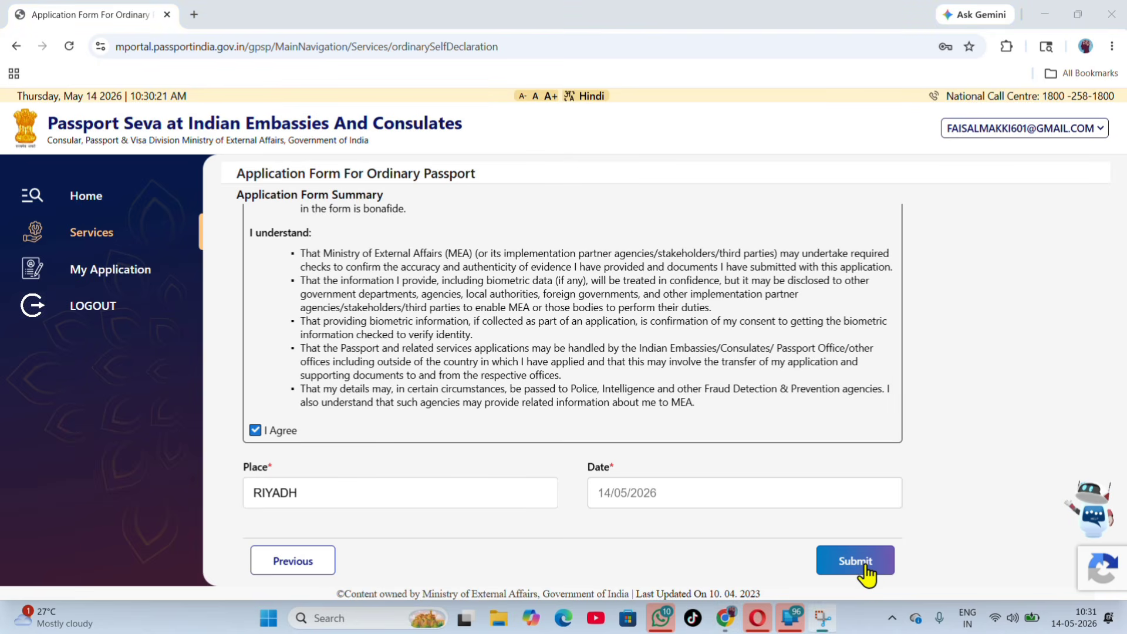
click(865, 566)
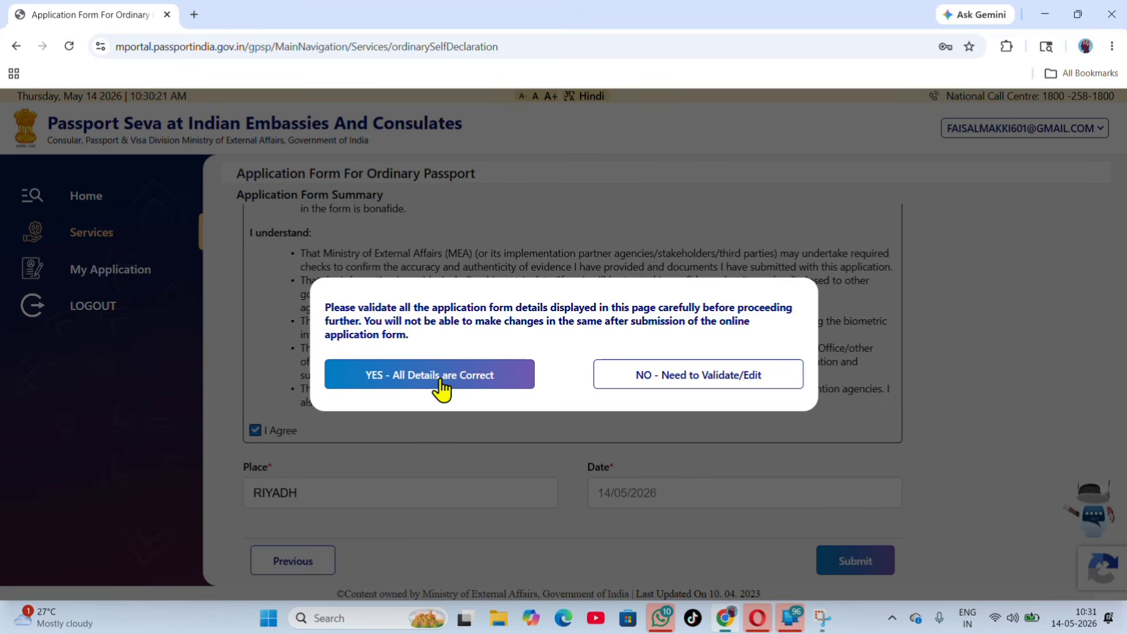
click(452, 379)
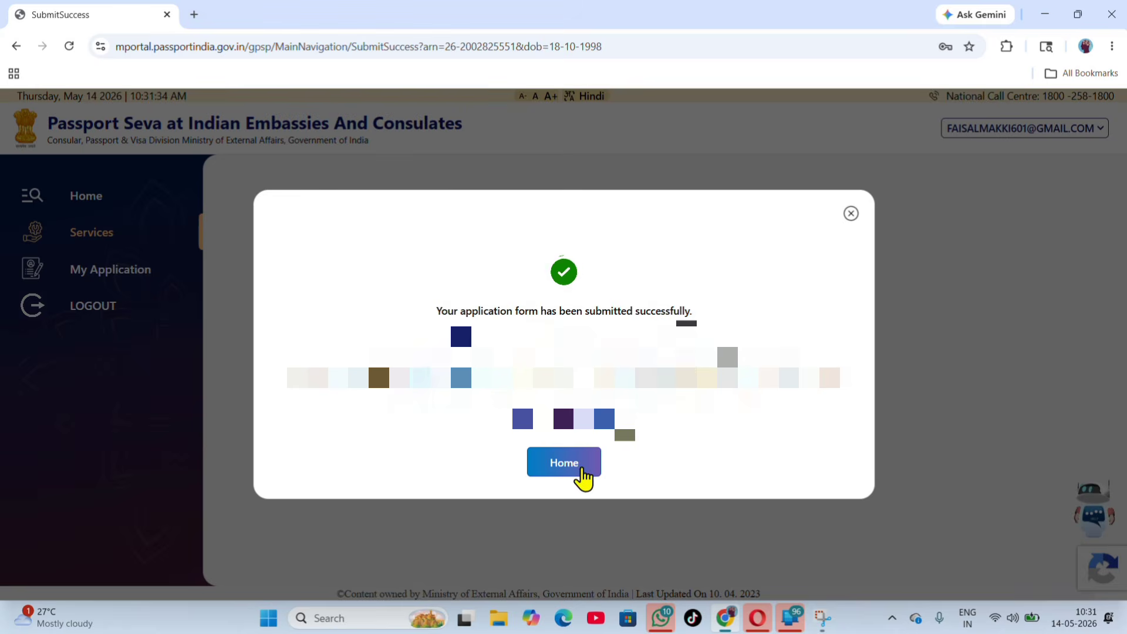
- Return to the home page and open Upload Supporting Documents for the application submitted on 14/05/2026
click(572, 464)
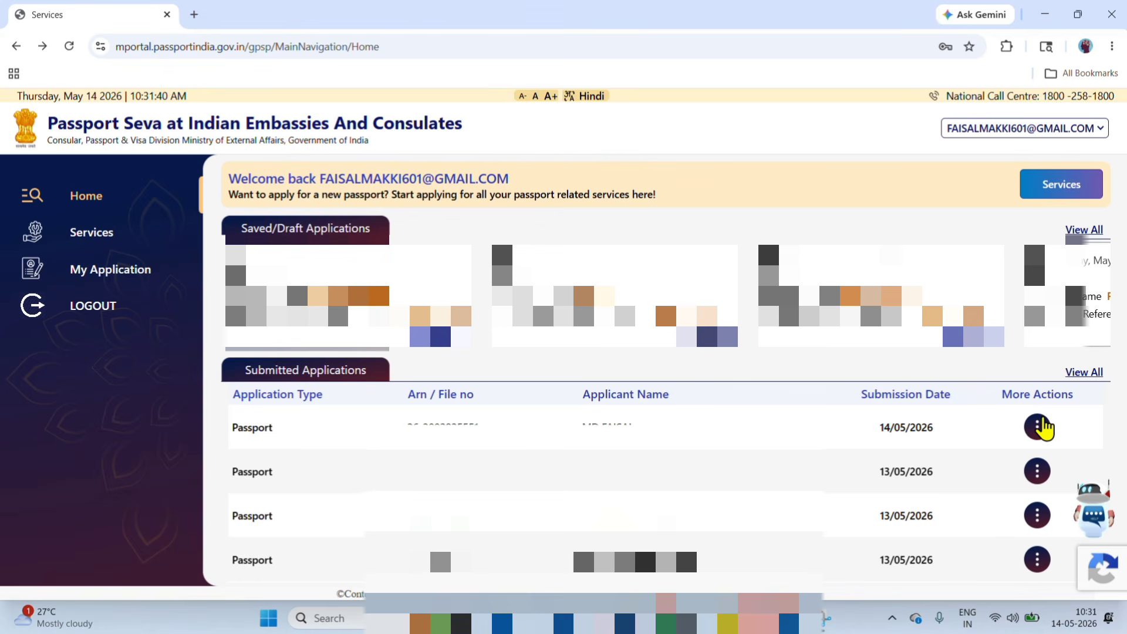
click(1037, 426)
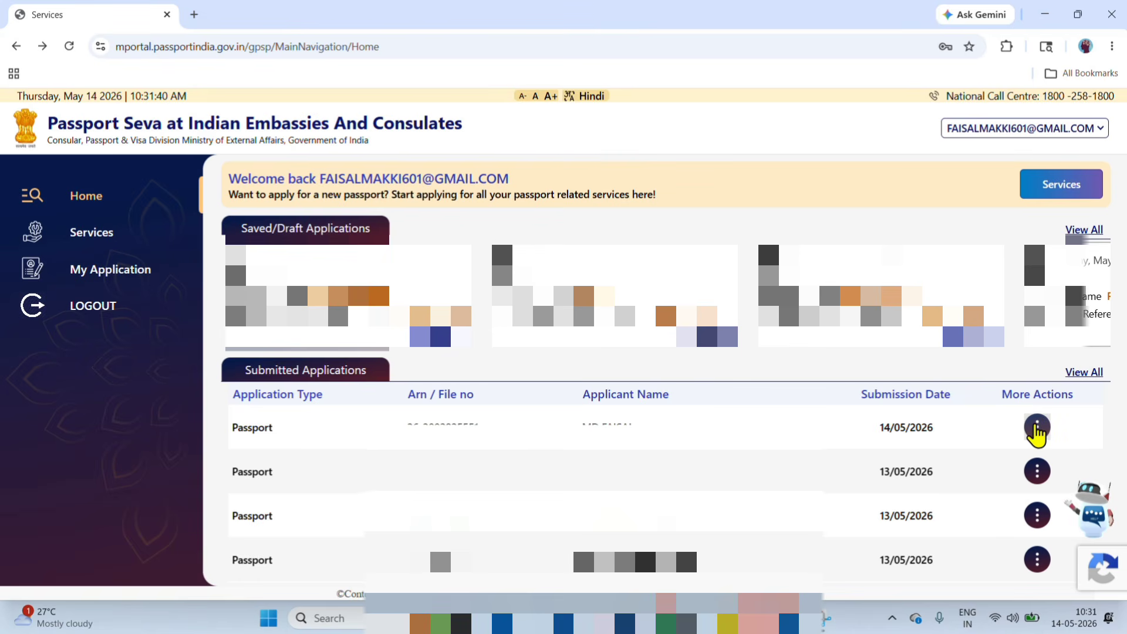
click(923, 428)
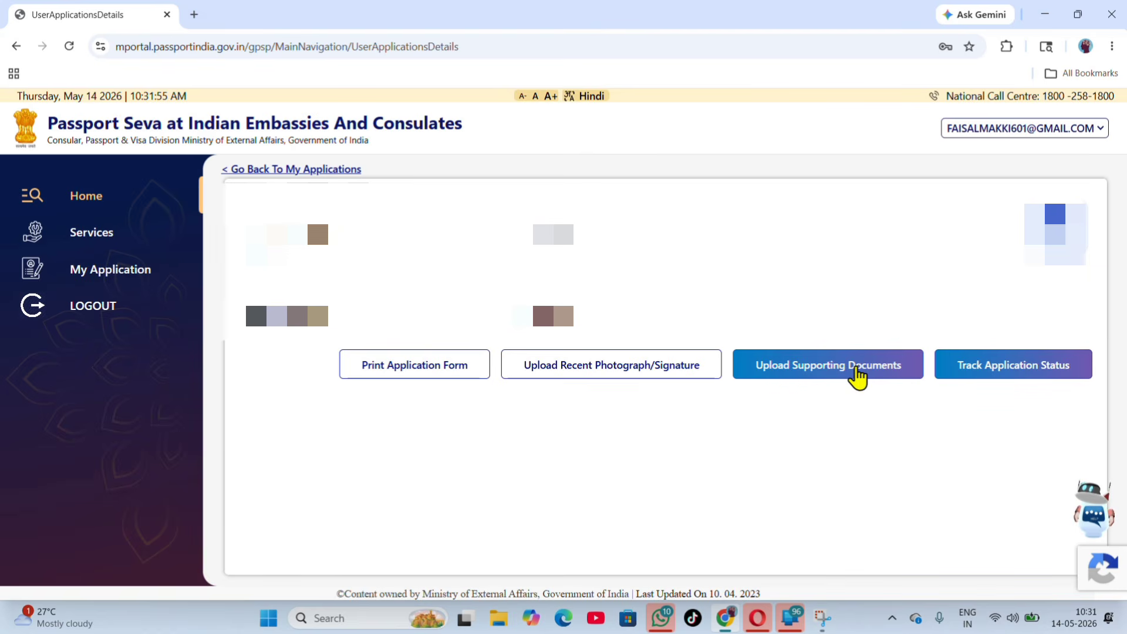
click(857, 369)
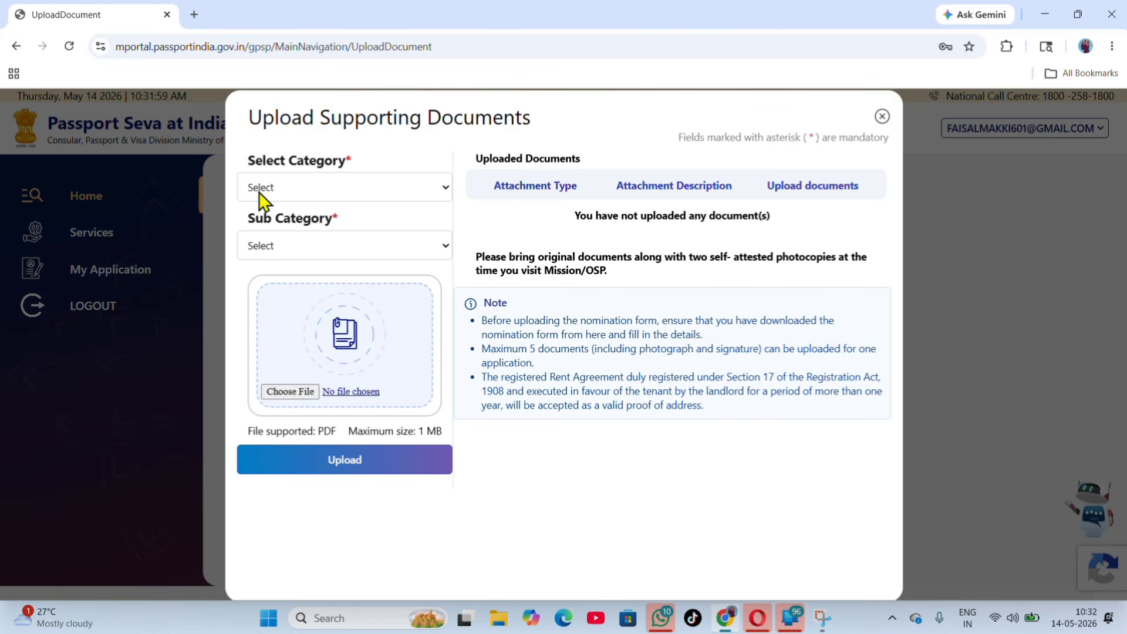
- Set the supporting document's category to Documents and its sub category to Scanned Applicant Passport
click(339, 202)
click(296, 248)
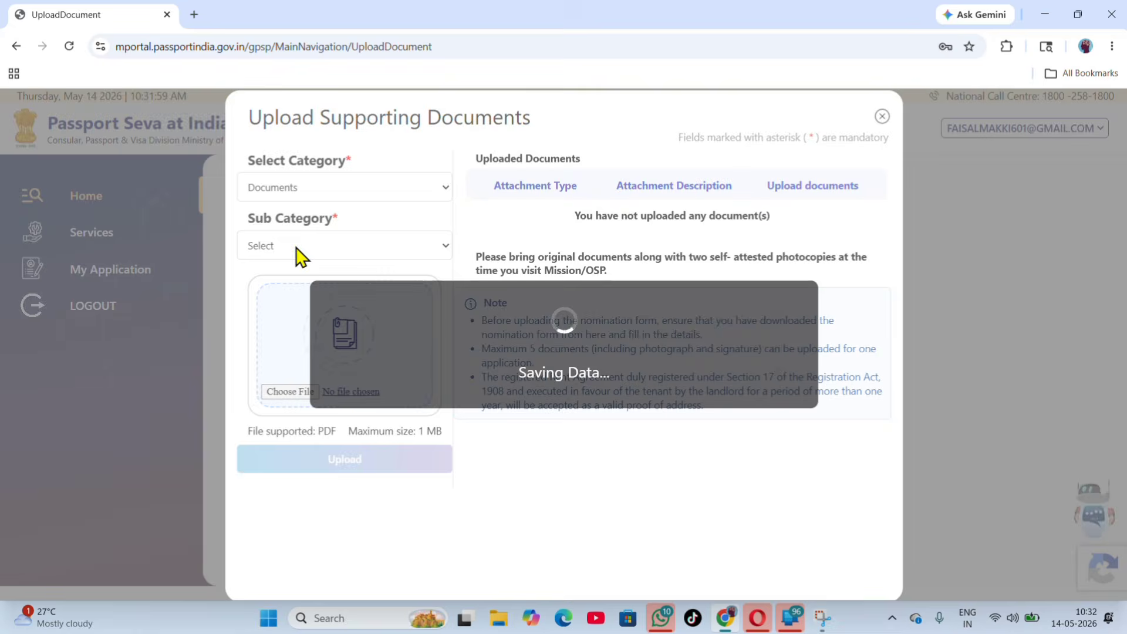
click(280, 250)
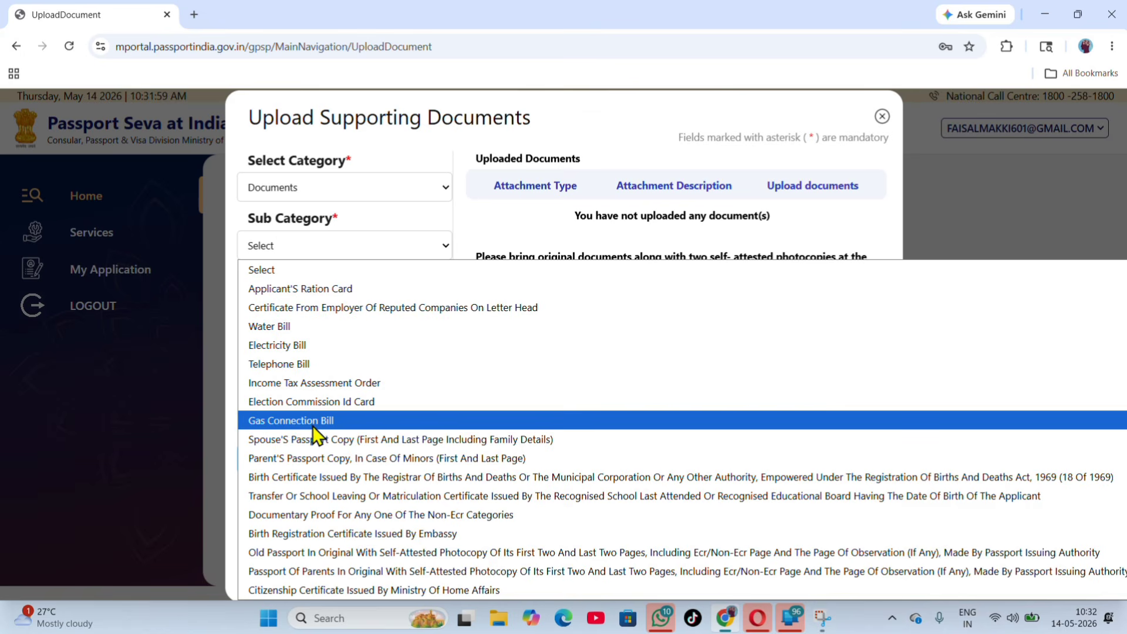
scroll(329, 435, down, 8)
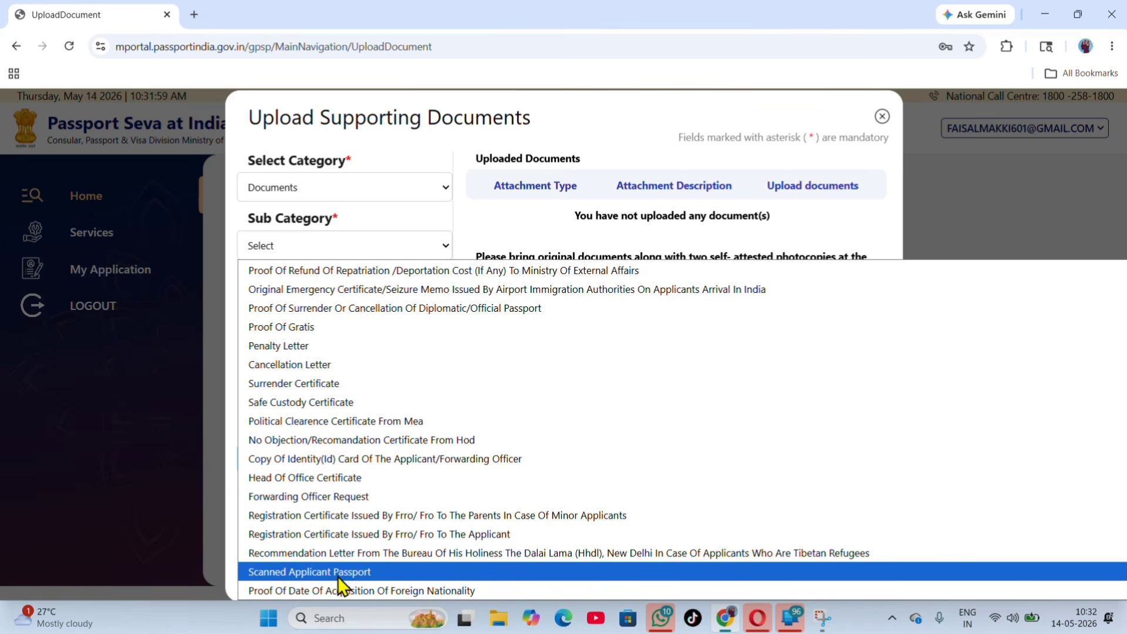
click(368, 573)
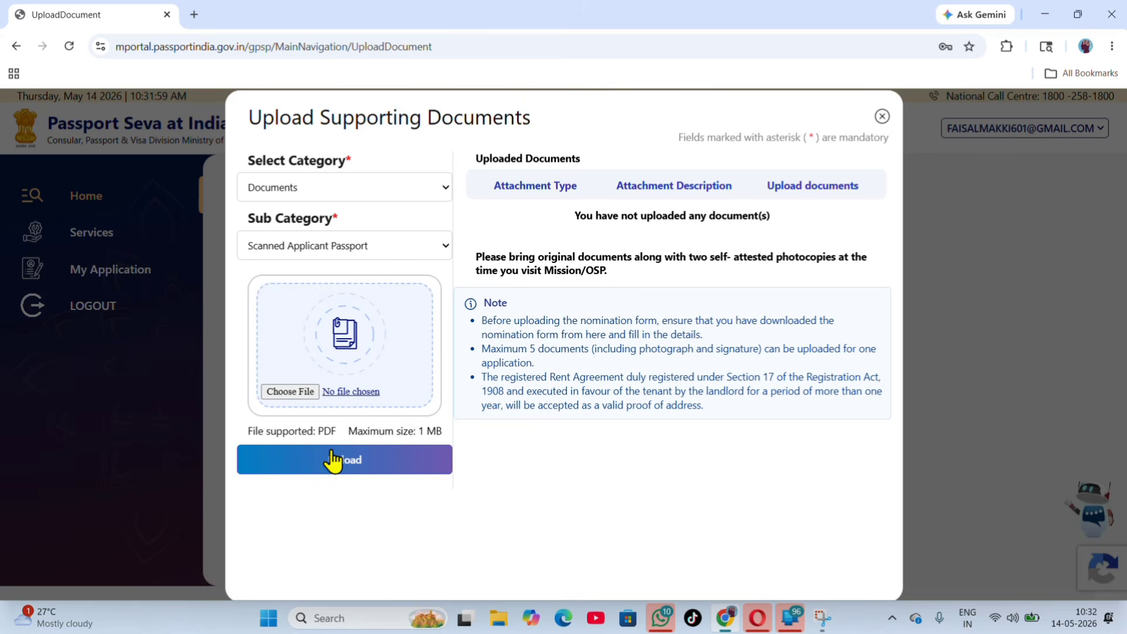
- Upload the applicant's passport scan from the Downloads folder and close the supporting documents dialog
click(278, 397)
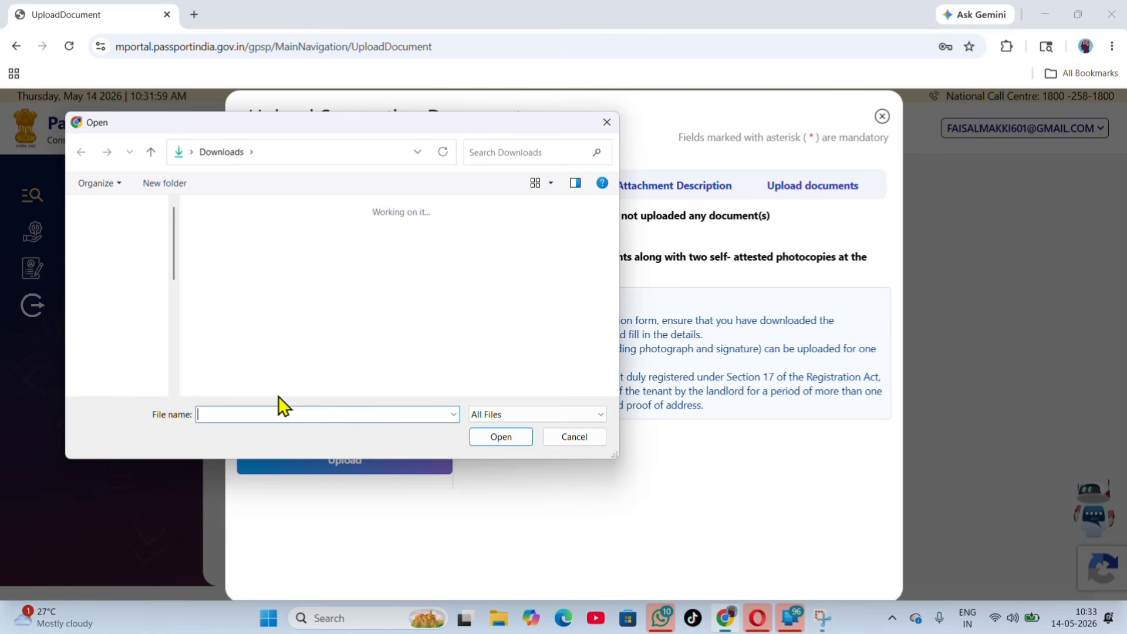
scroll(320, 311, down, 5)
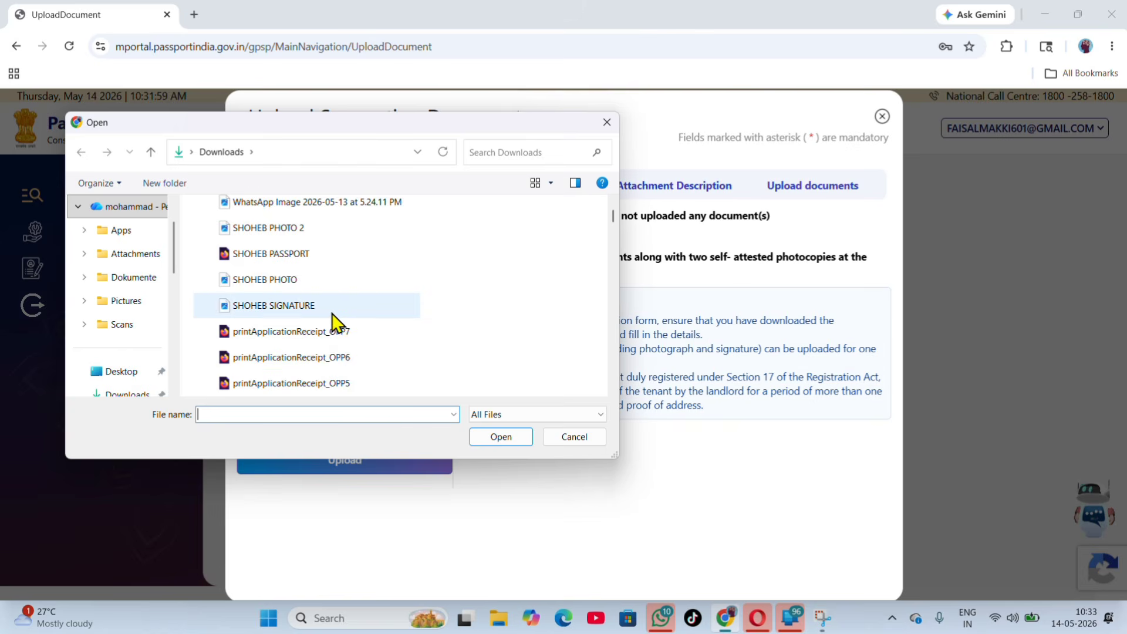
scroll(335, 317, down, 1)
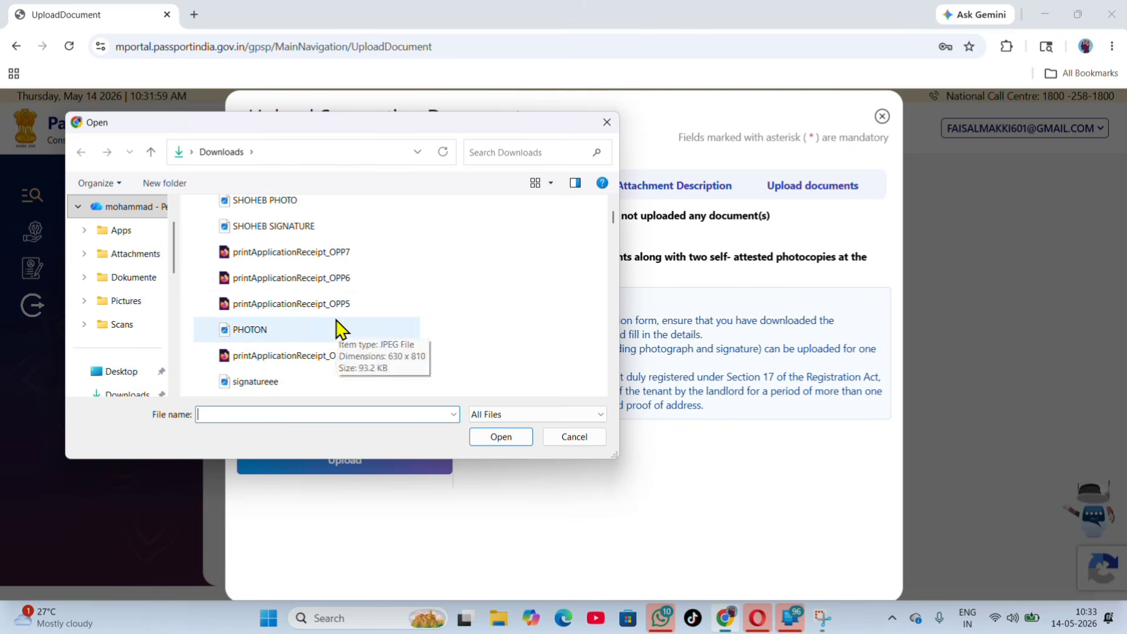
double_click(337, 321)
click(362, 463)
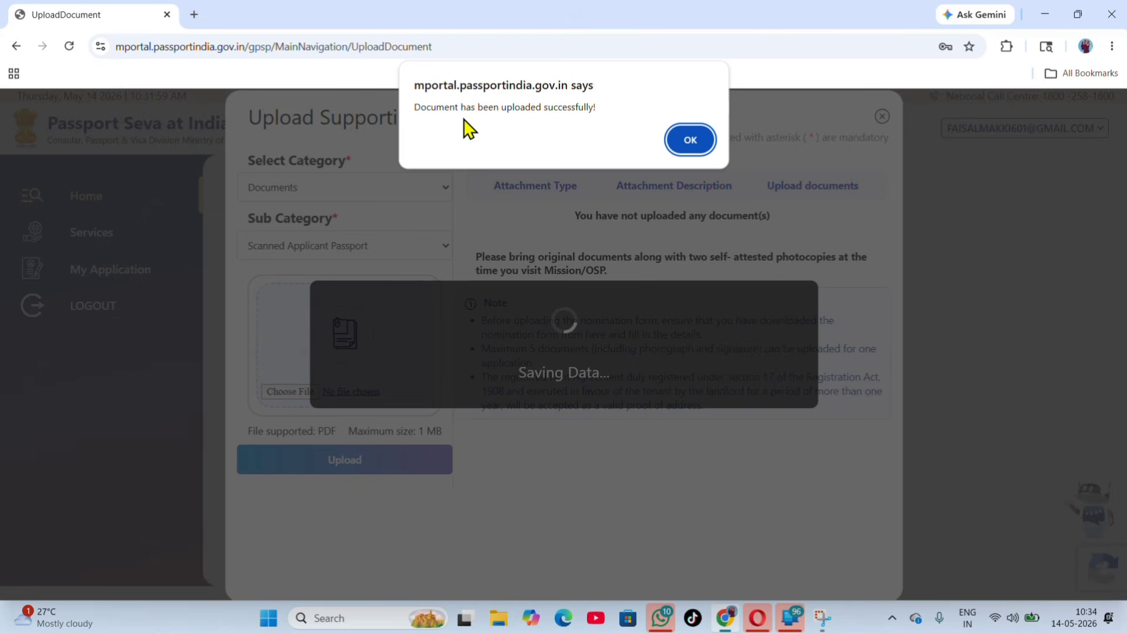
click(675, 144)
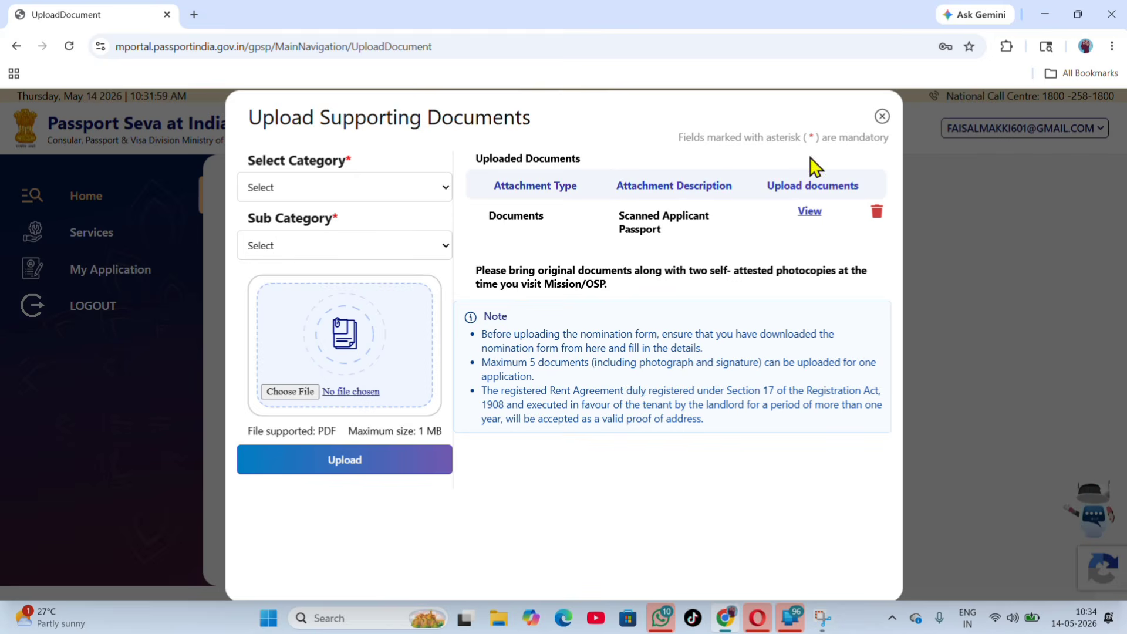
click(881, 117)
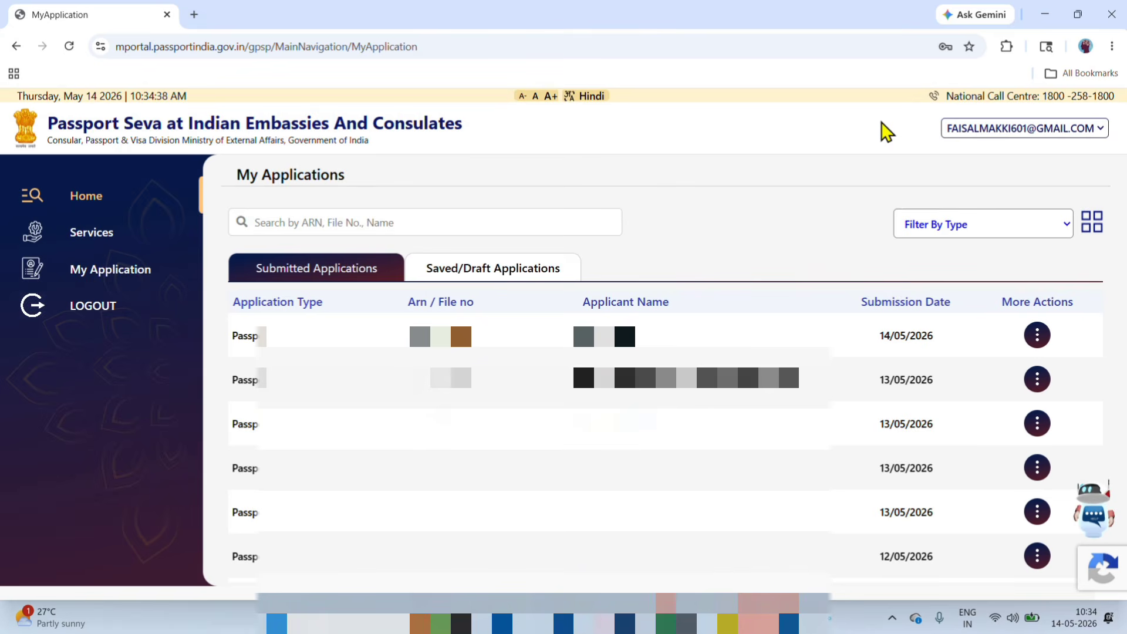
- View the application submitted on 14/05/2026, open its recent photograph/signature upload, and continue past the photograph guidelines
click(1035, 336)
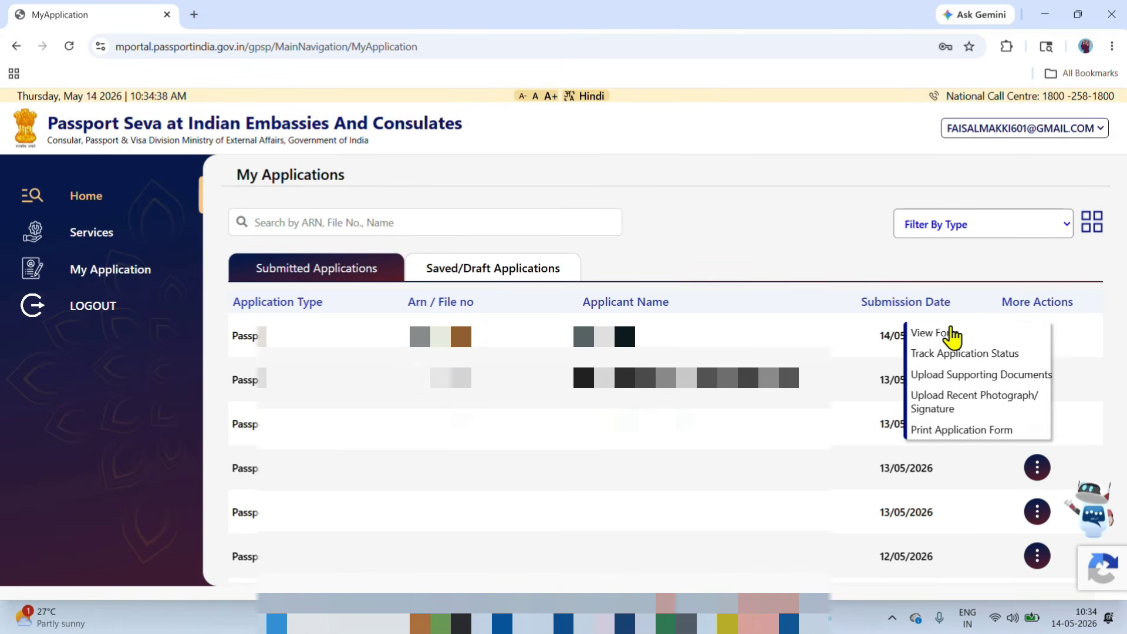
click(950, 333)
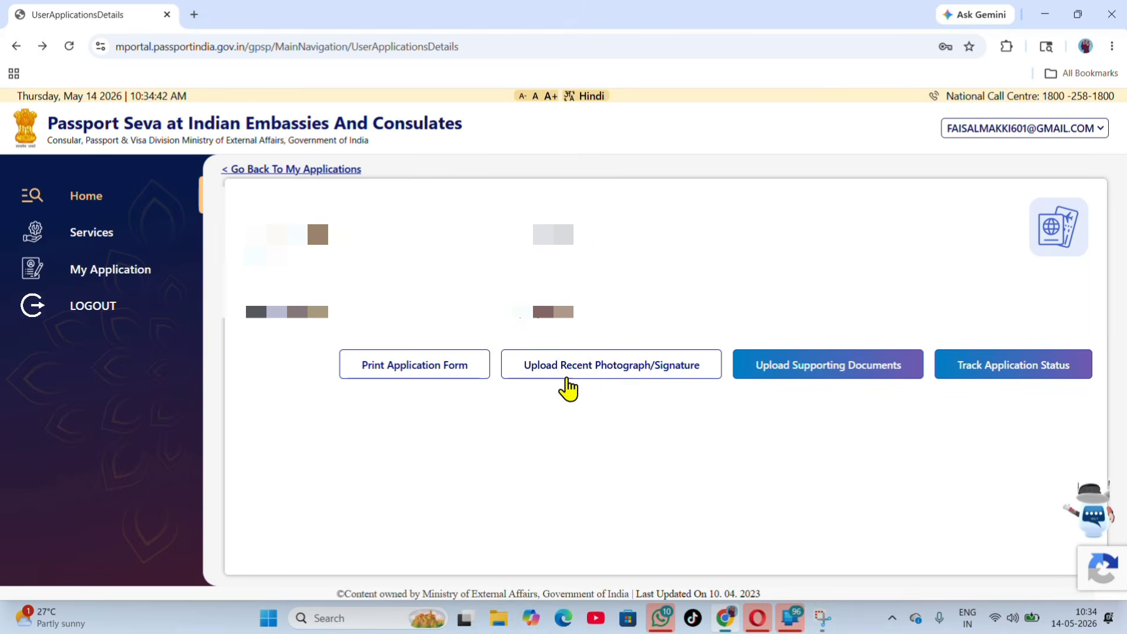
click(649, 374)
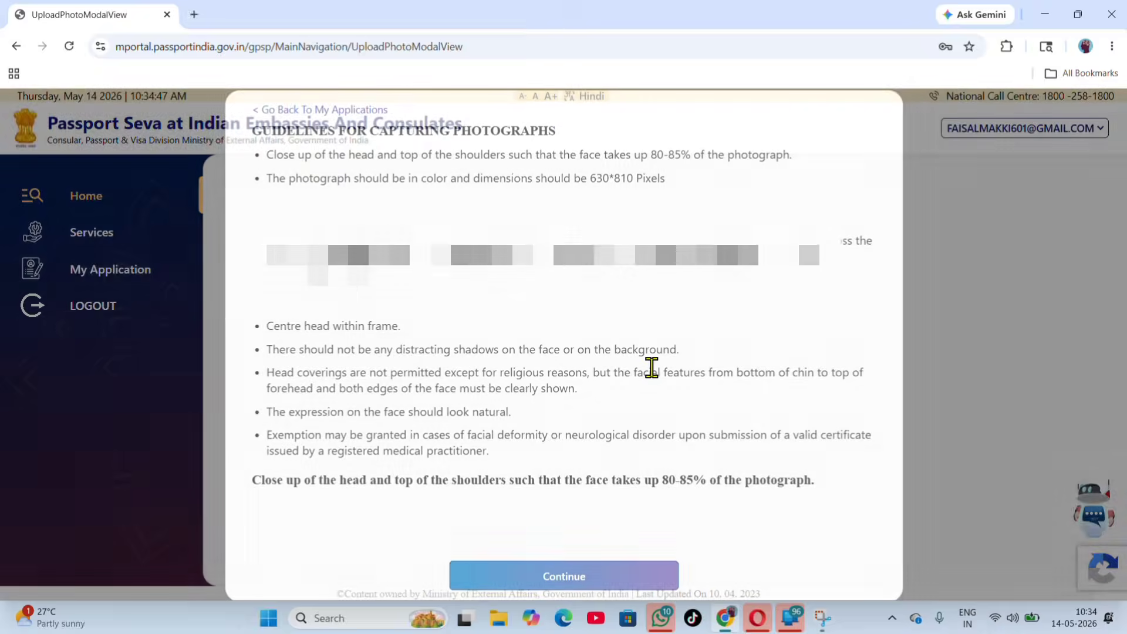
click(647, 574)
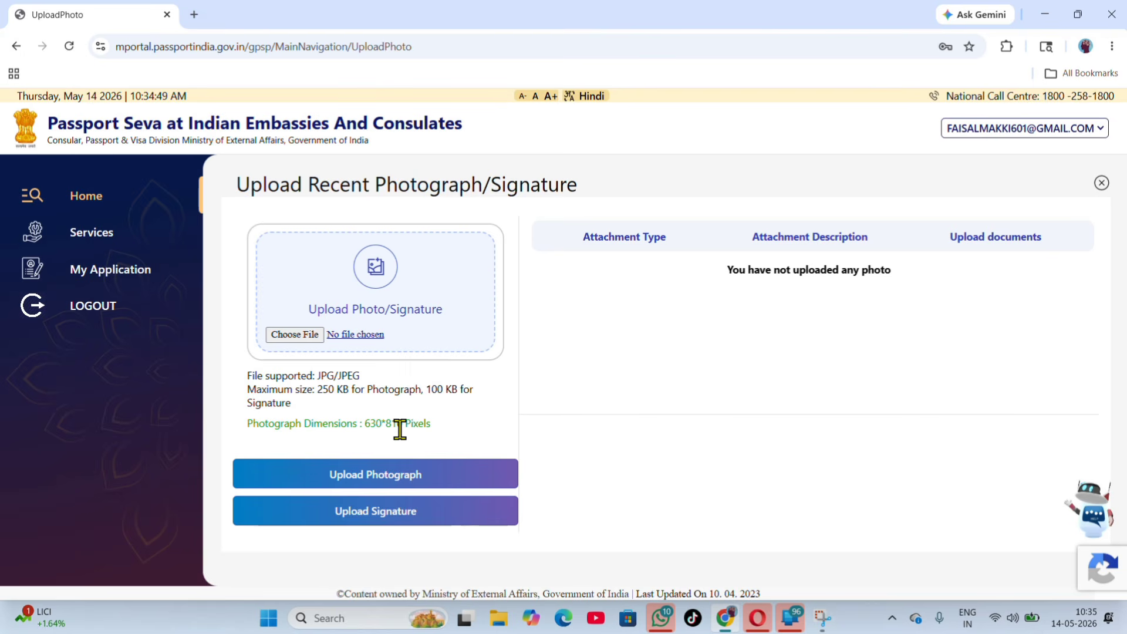
- Upload the SIG file from the Downloads folder as the applicant's signature and acknowledge the confirmation
click(293, 339)
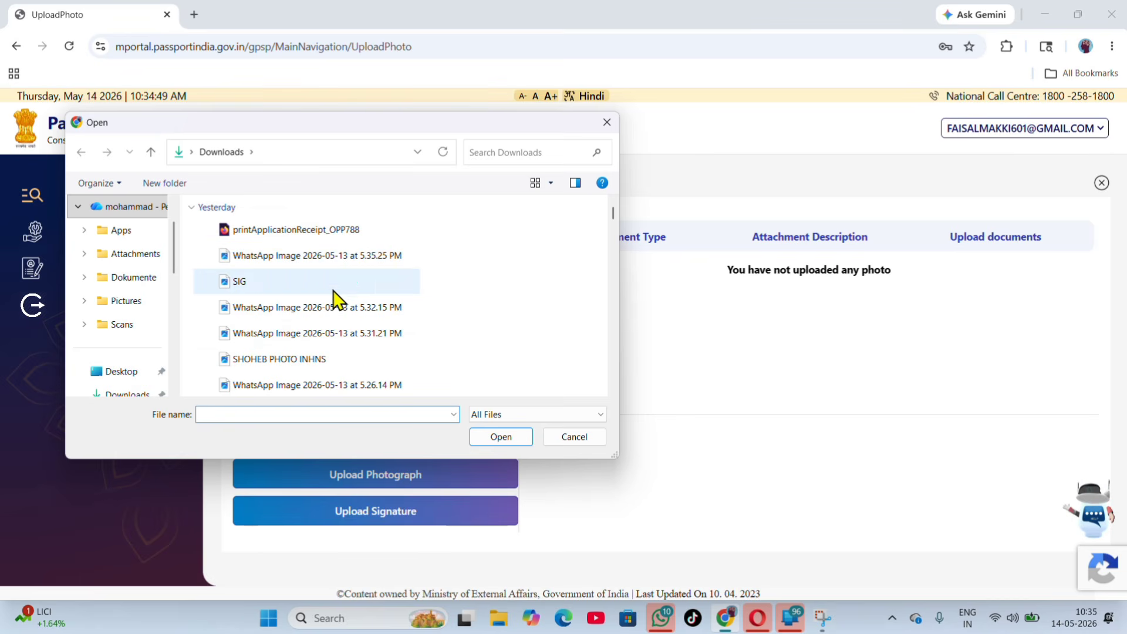
click(327, 286)
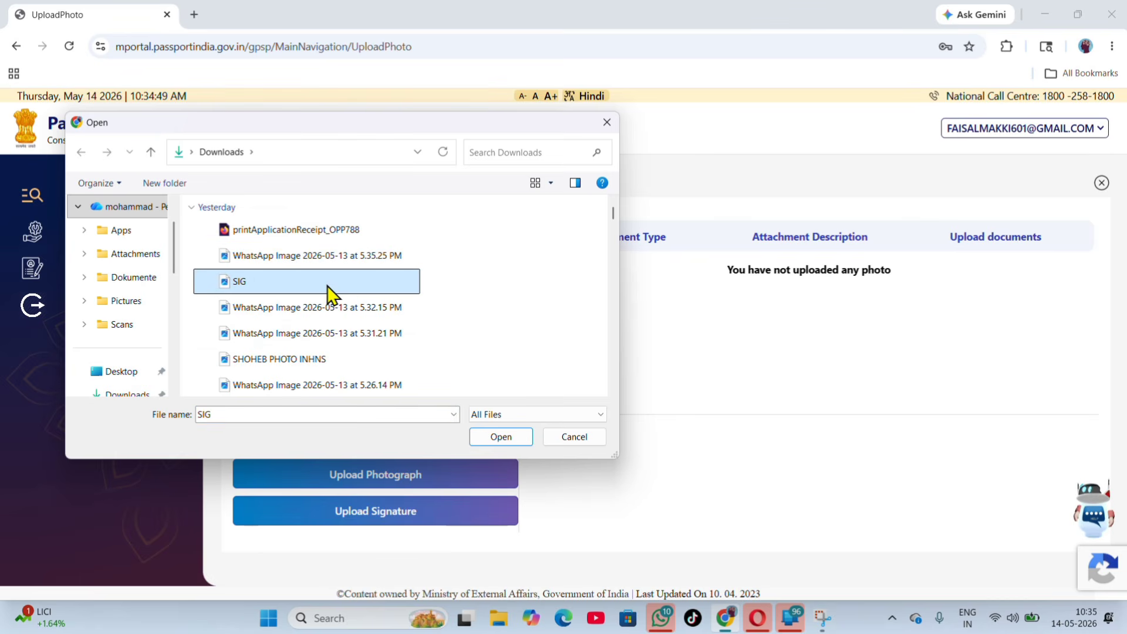
click(498, 440)
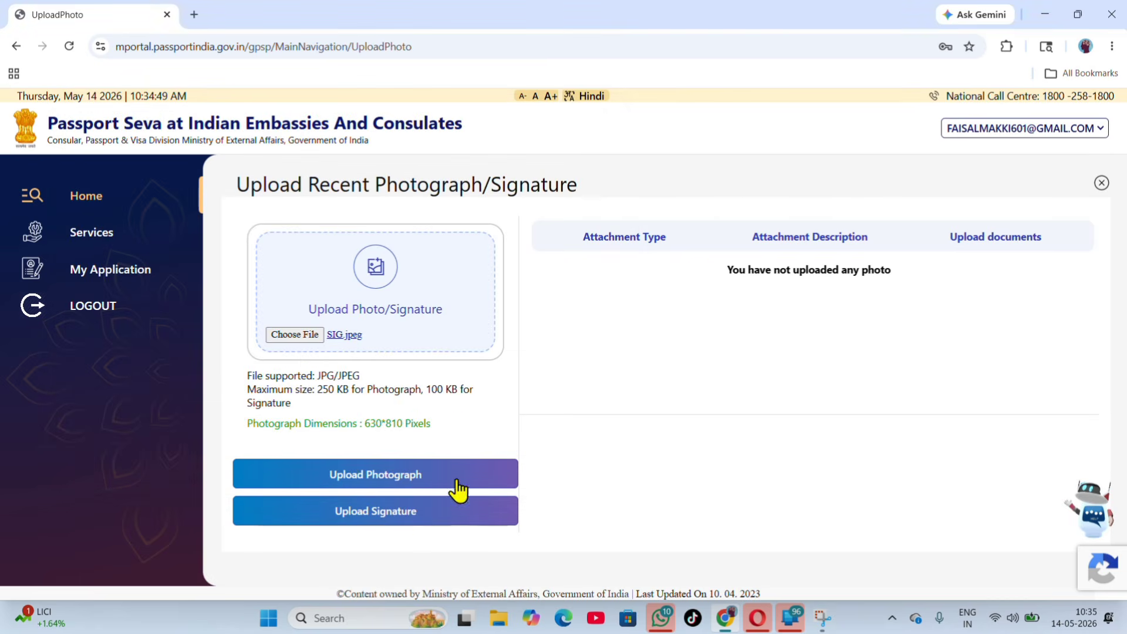
click(365, 509)
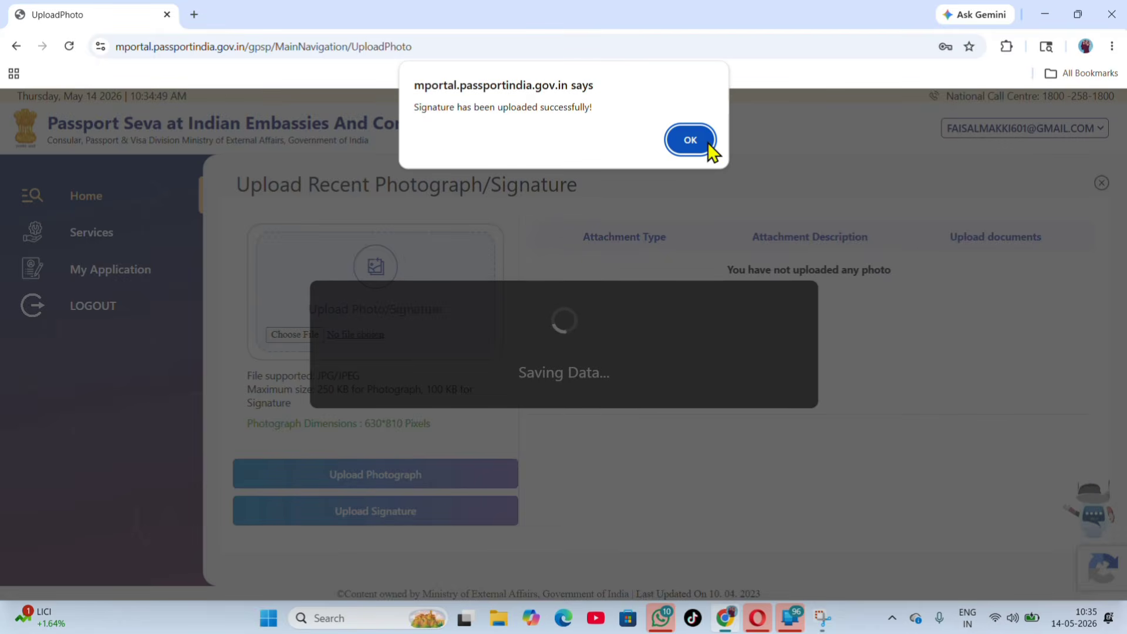
click(691, 140)
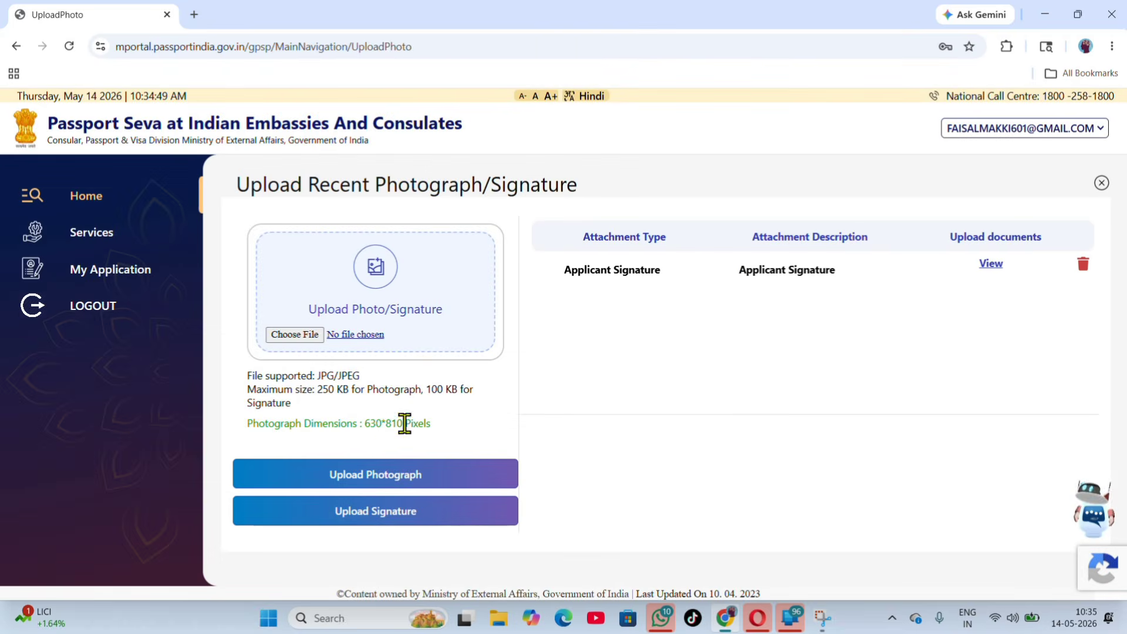
- Upload the PHOTON file from the Downloads folder as the applicant's photograph, then close the photograph/signature upload page
click(294, 339)
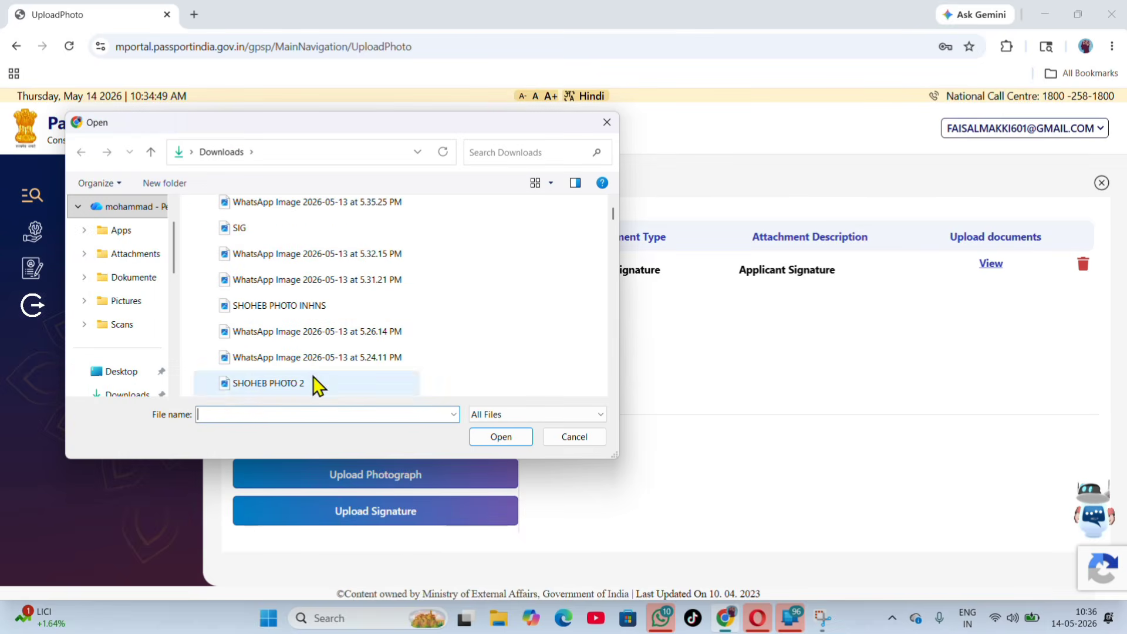
text(PHOTON)
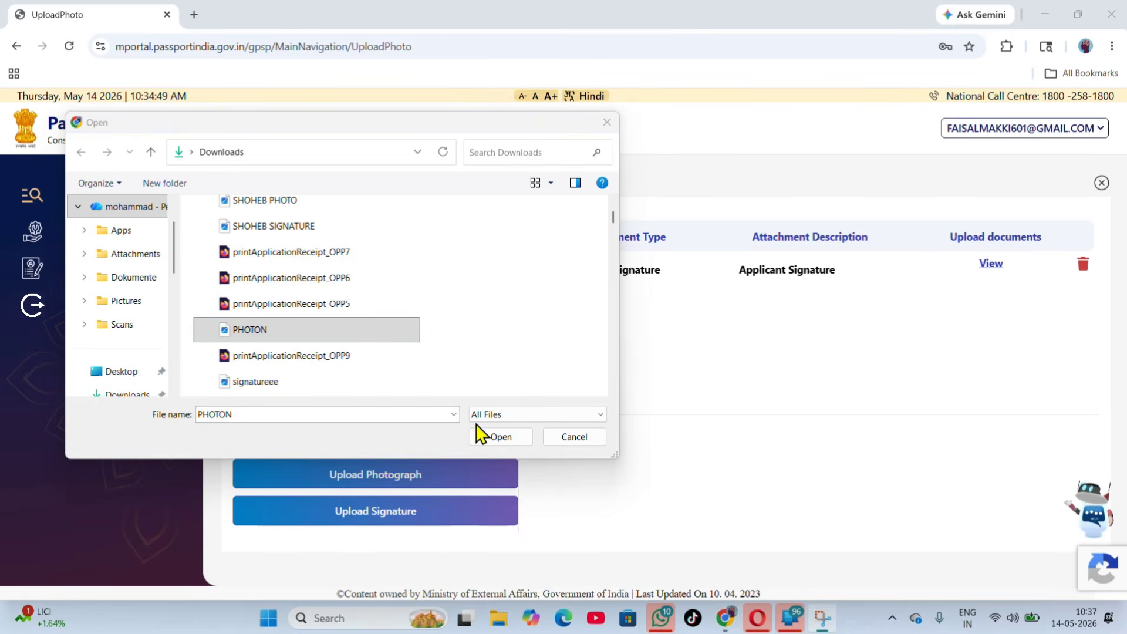
click(501, 437)
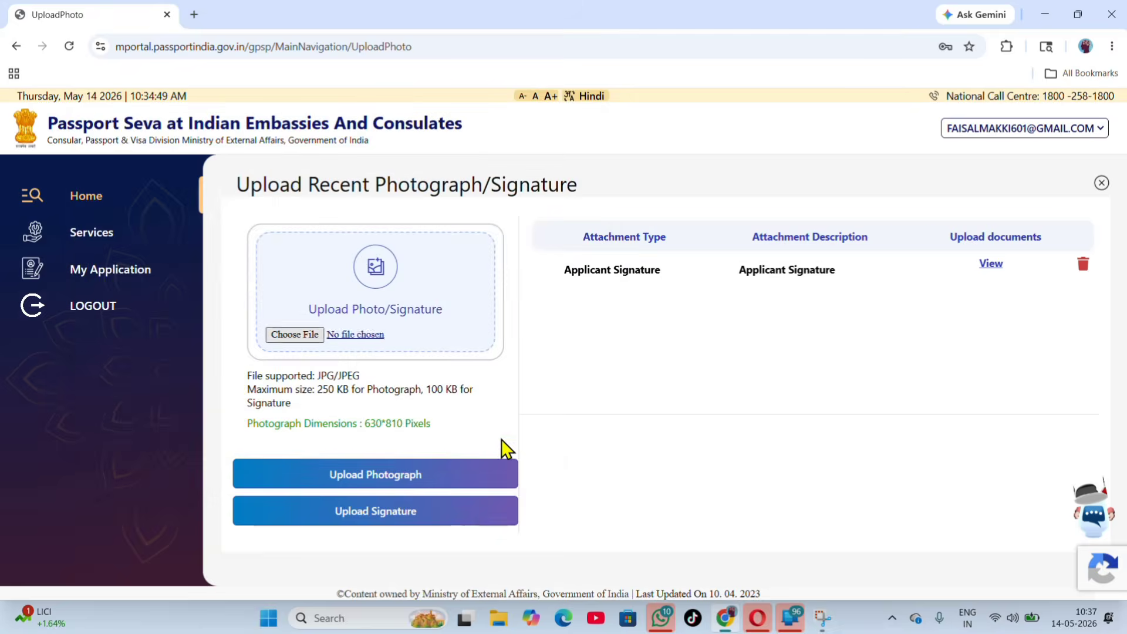
click(376, 475)
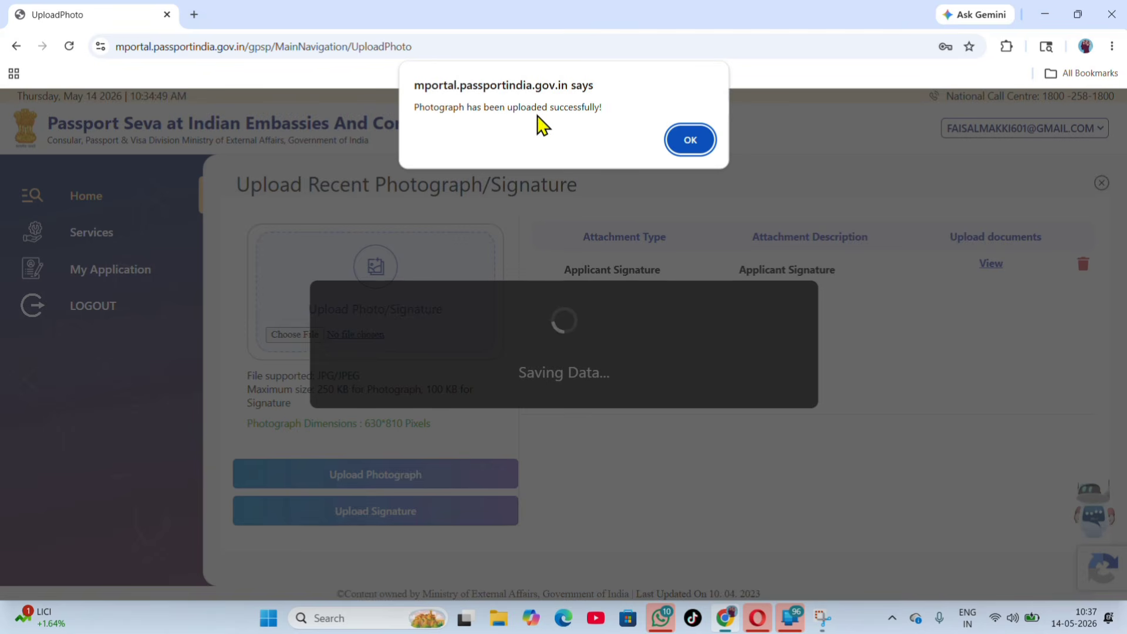
click(690, 140)
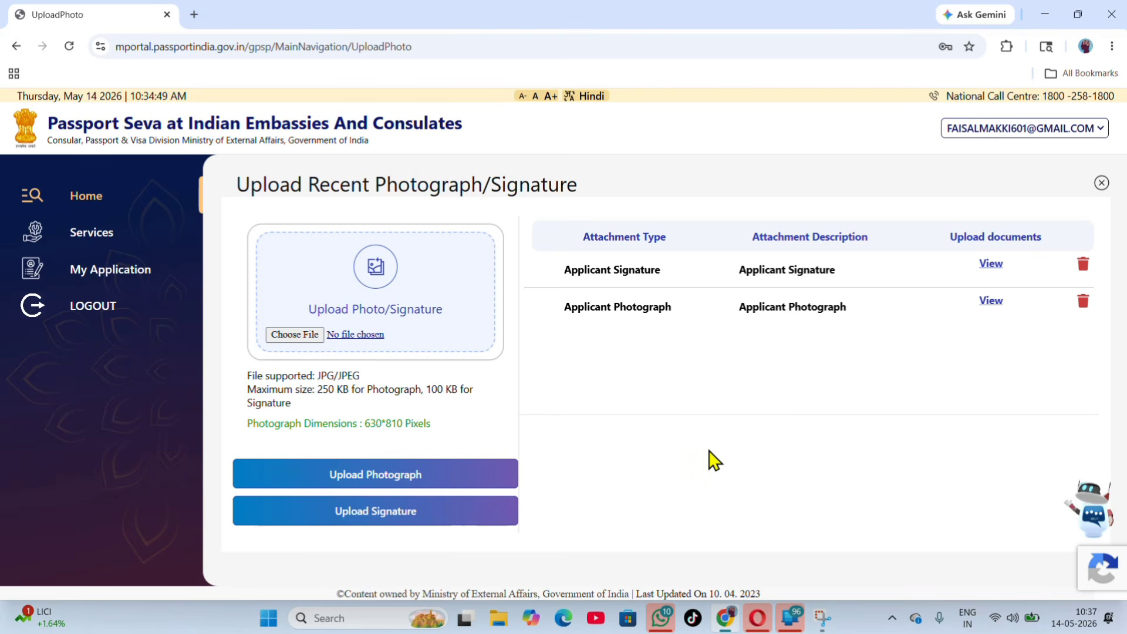
click(1103, 183)
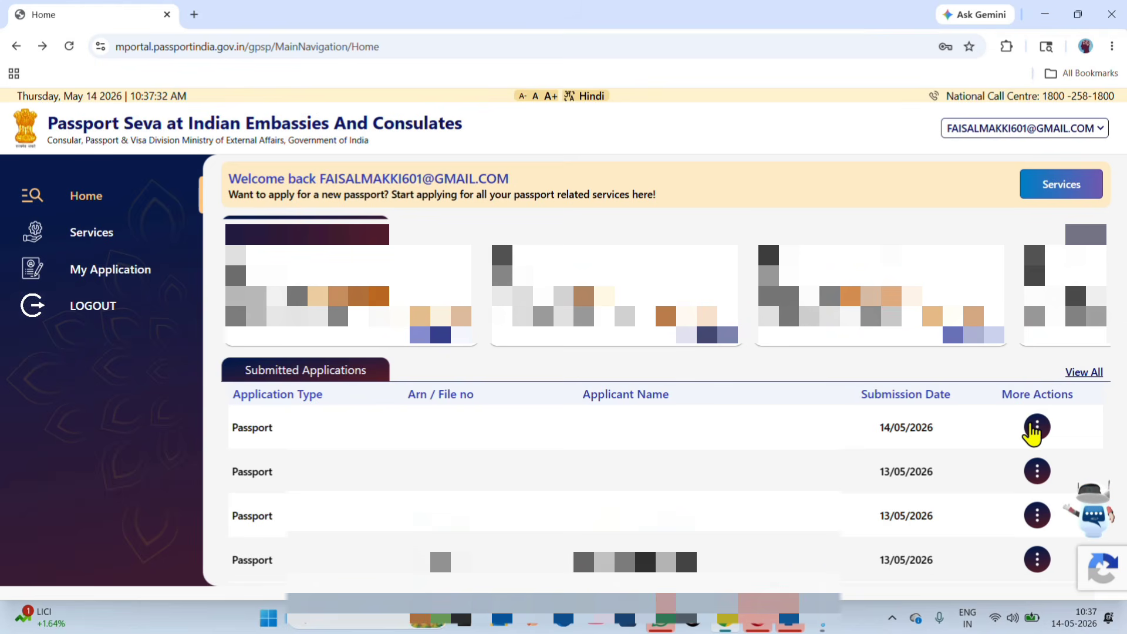
- Open the printable application form for the application submitted on 14/05/2026 and review it through to the declaration and signature box
click(1036, 431)
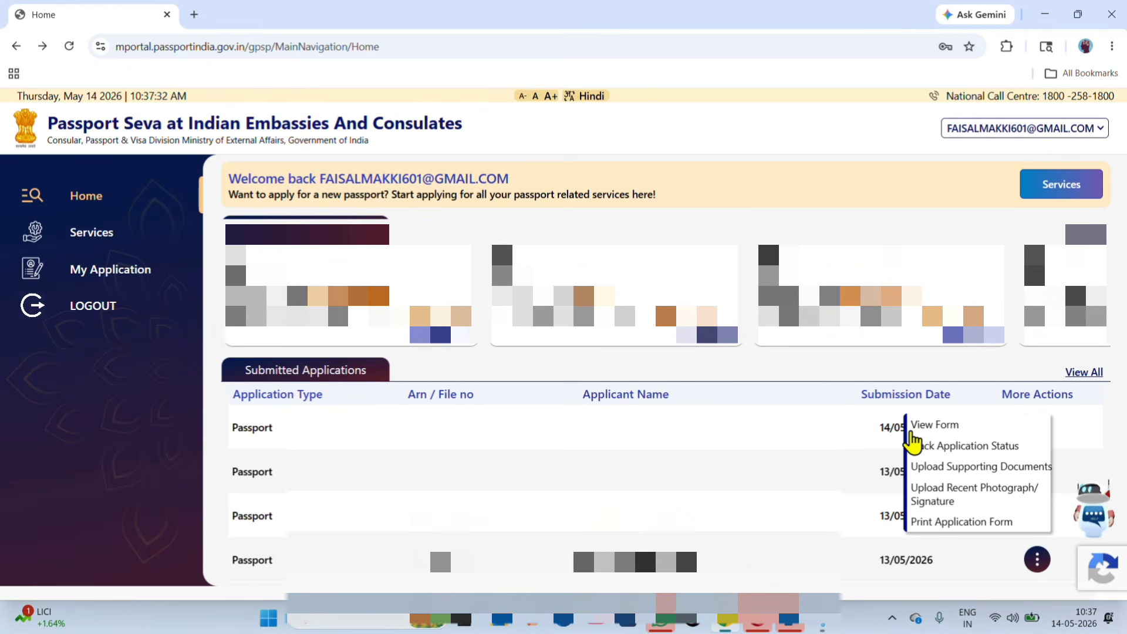
click(1069, 449)
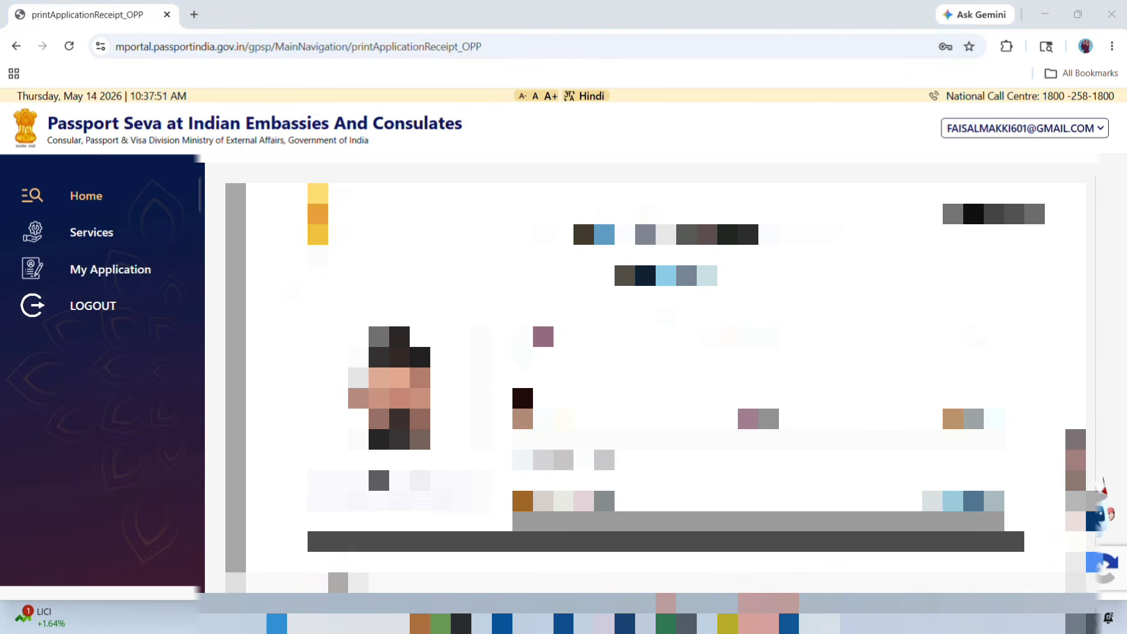
scroll(646, 375, down, 10)
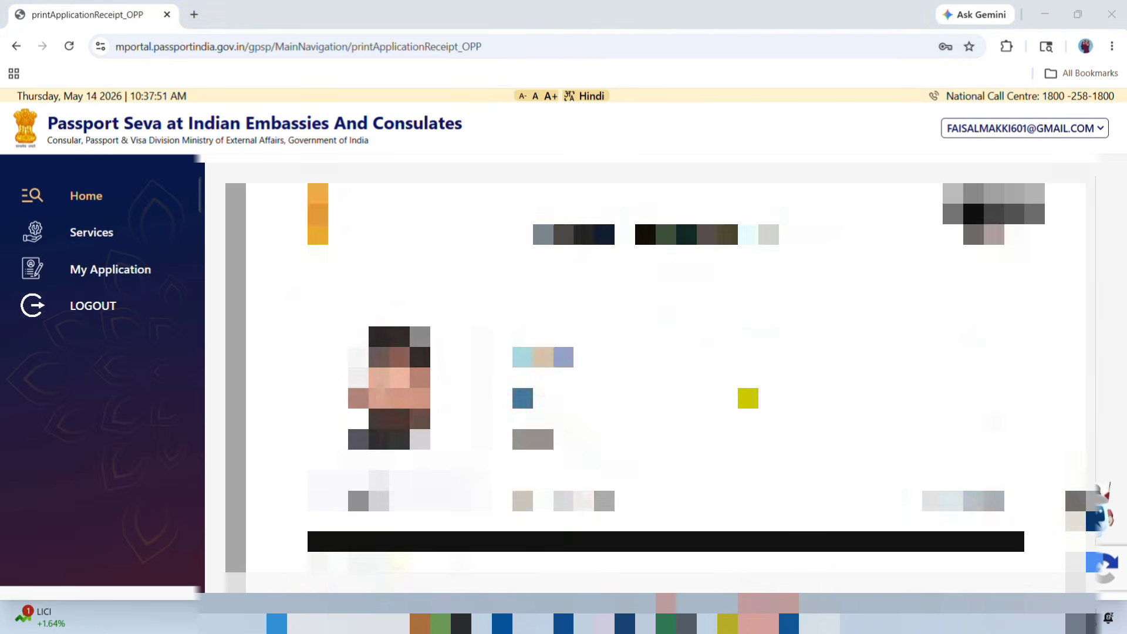
scroll(645, 375, down, 2)
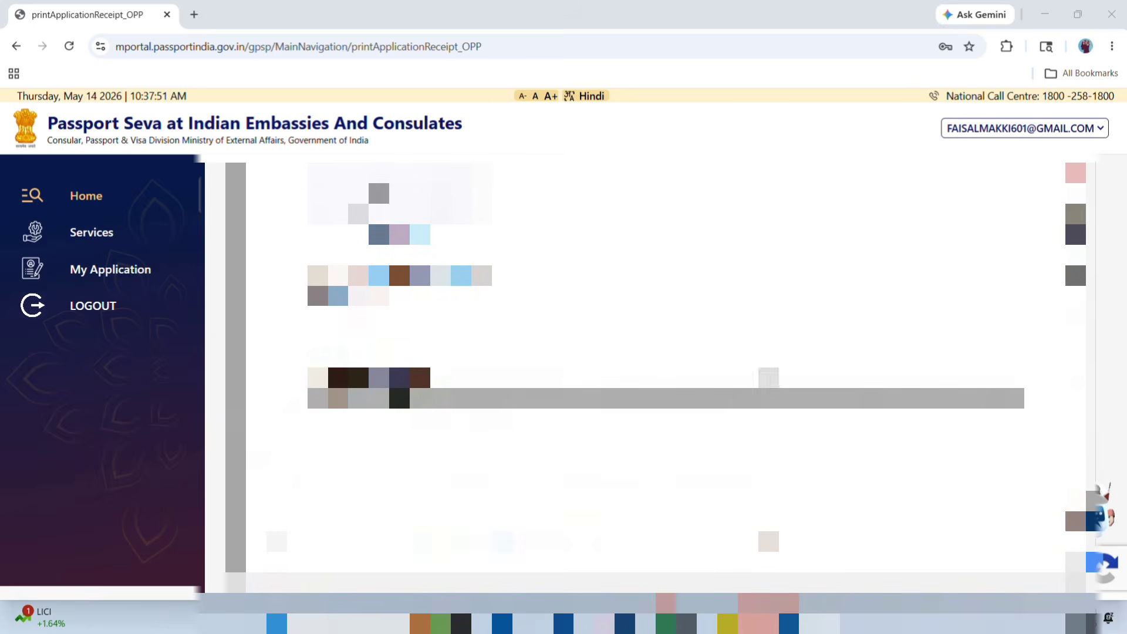
scroll(645, 376, down, 5)
scroll(779, 375, down, 6)
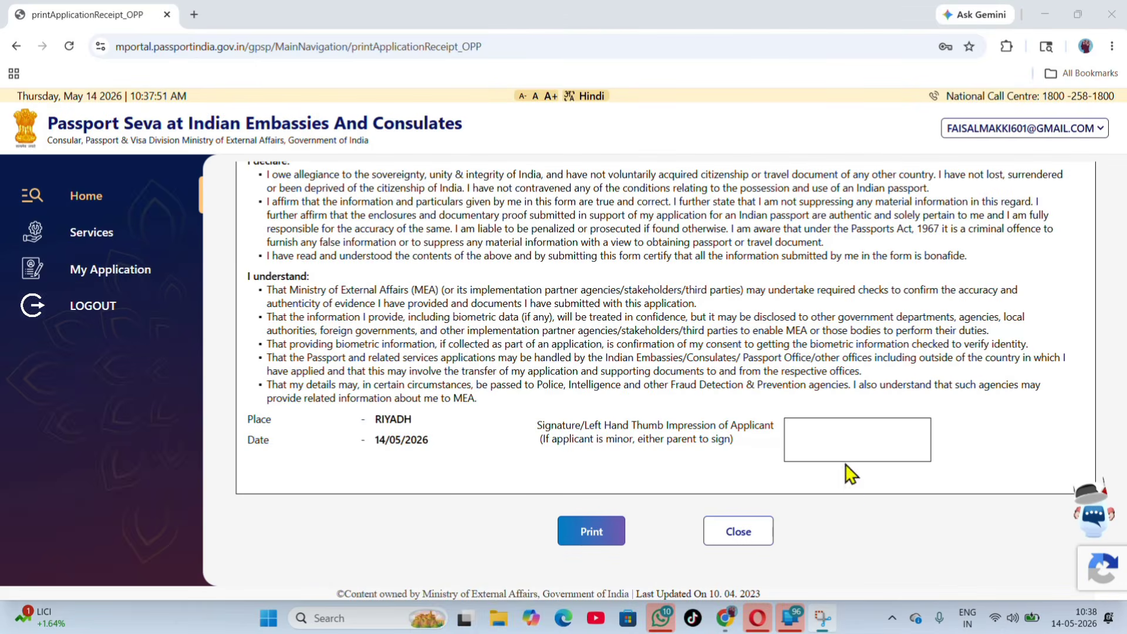
- Print the application form to PDF and save it in the Downloads folder as printApplicationReceipt_OPPR
click(599, 540)
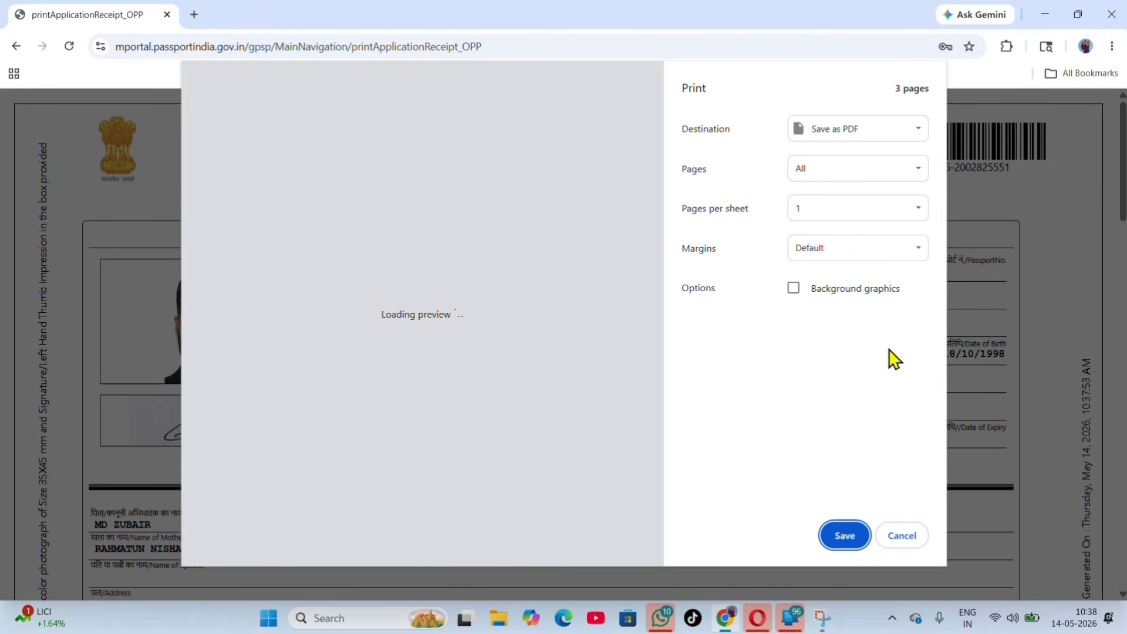
click(845, 537)
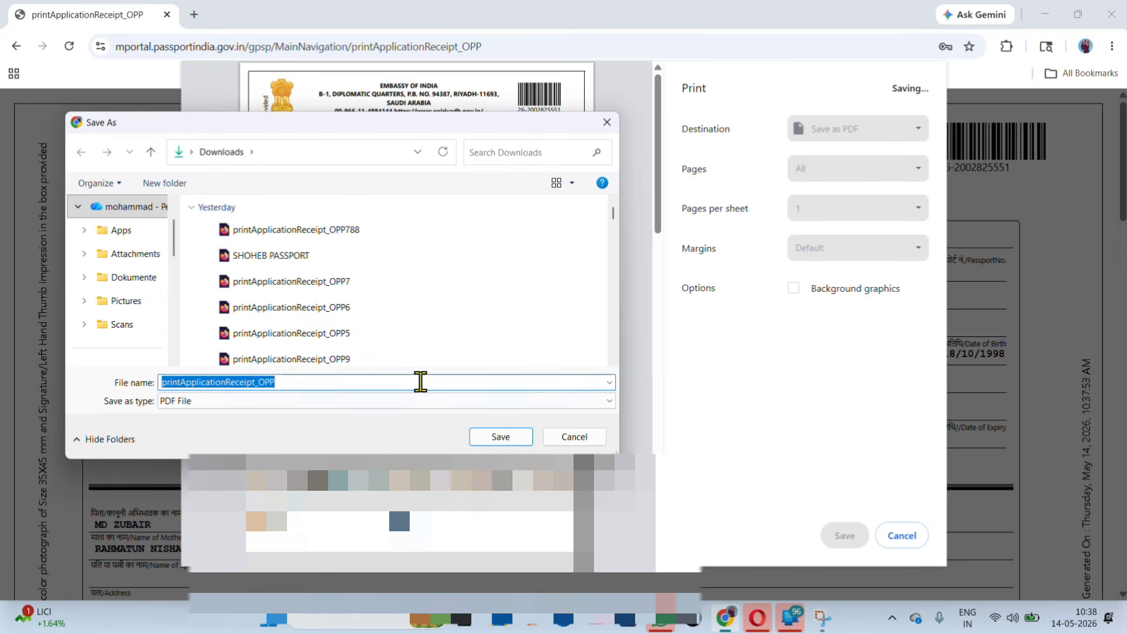
click(421, 382)
text(8)
click(503, 441)
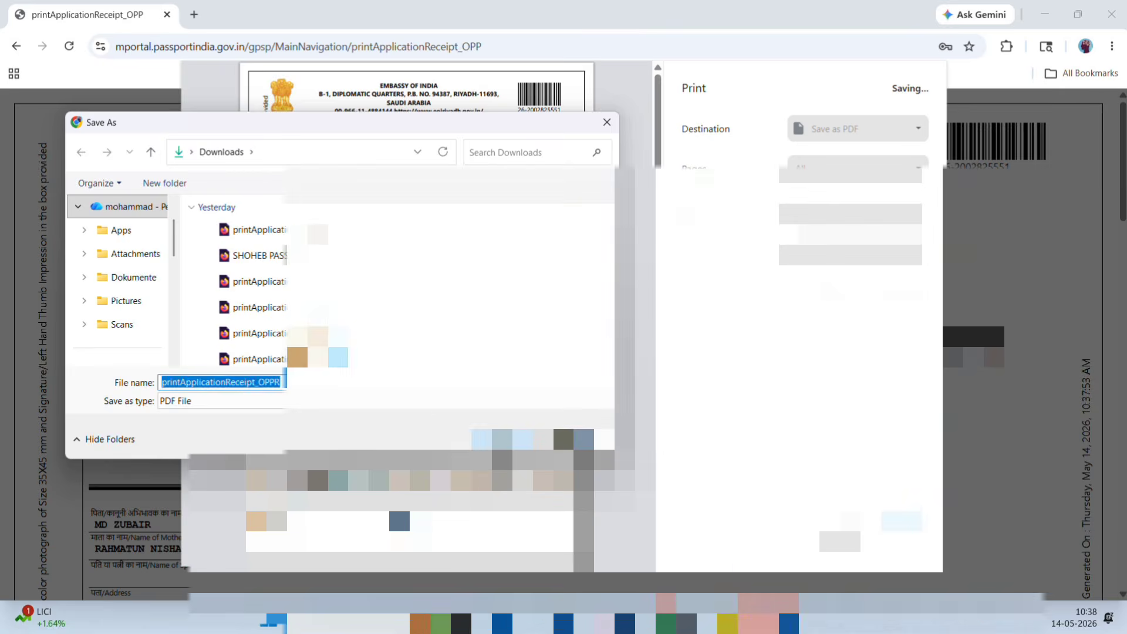